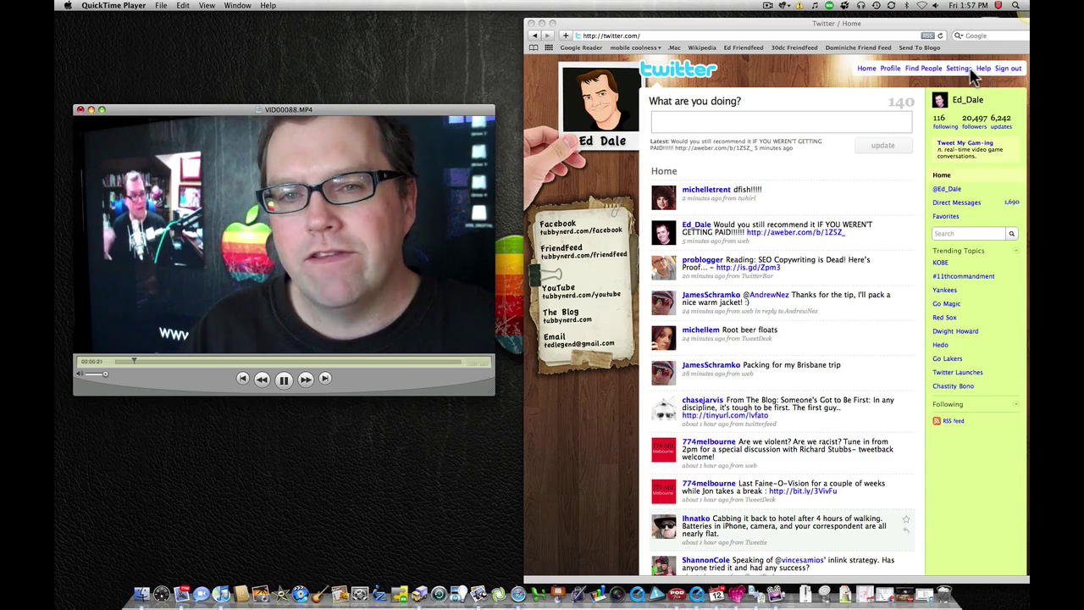
Search Twitter's Find People for 'Oprah' to list matching accounts
click(912, 75)
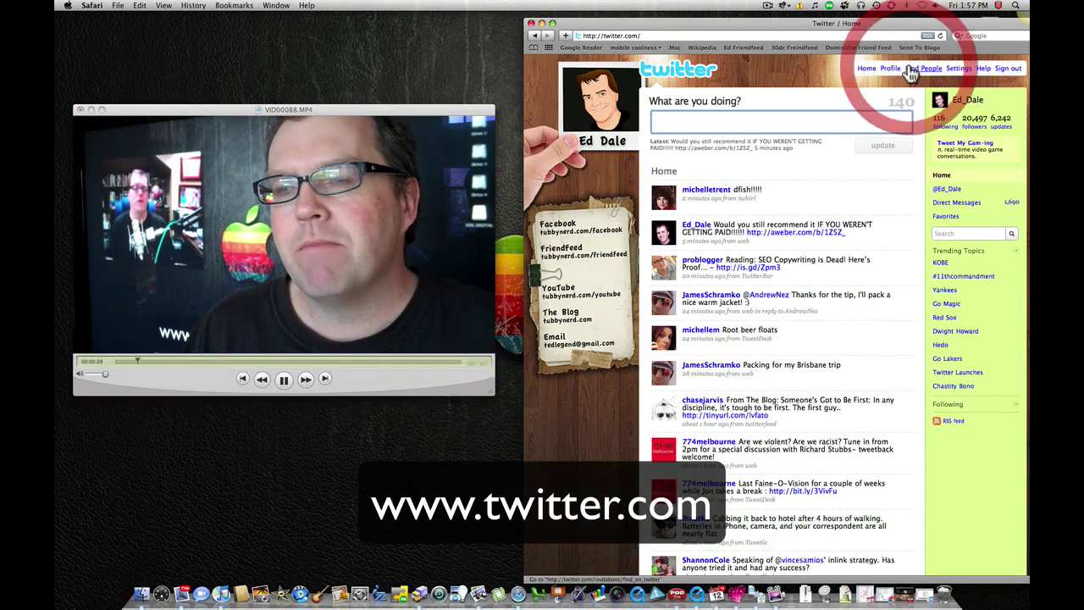
click(915, 71)
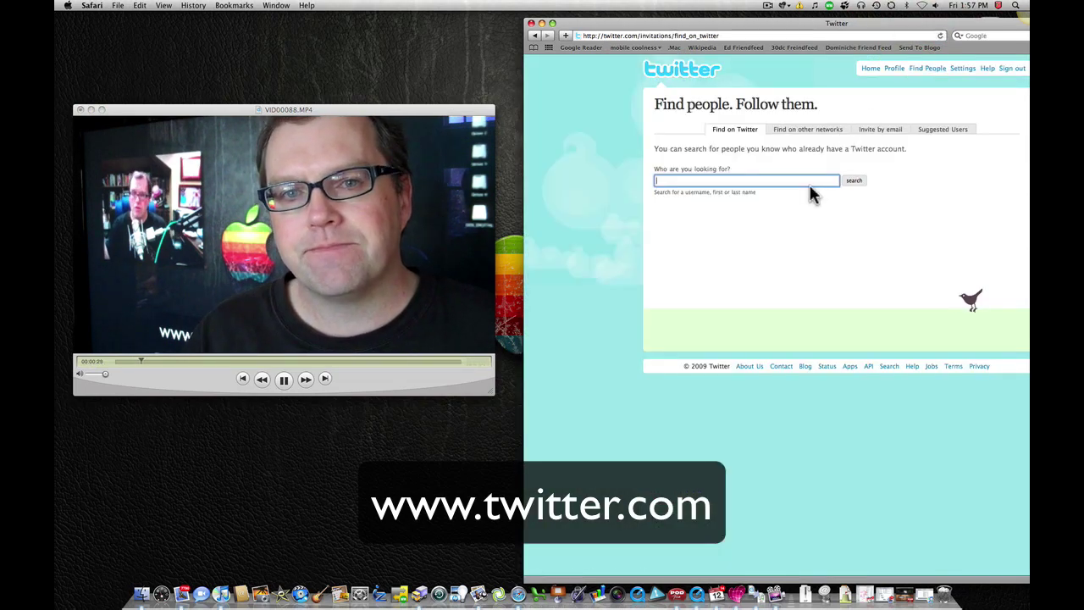
click(811, 181)
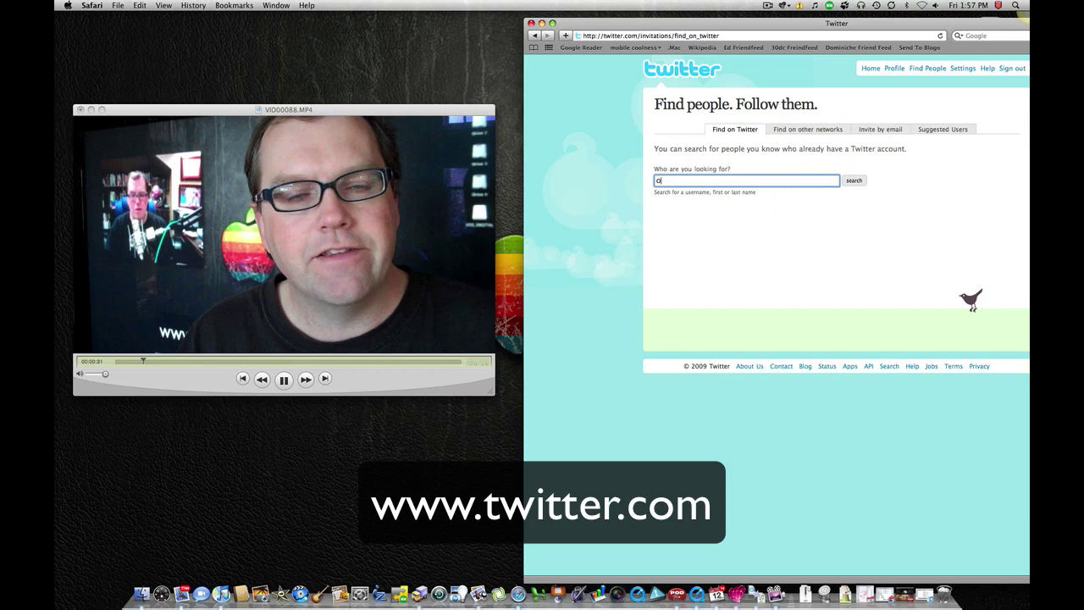
text(Oprah)
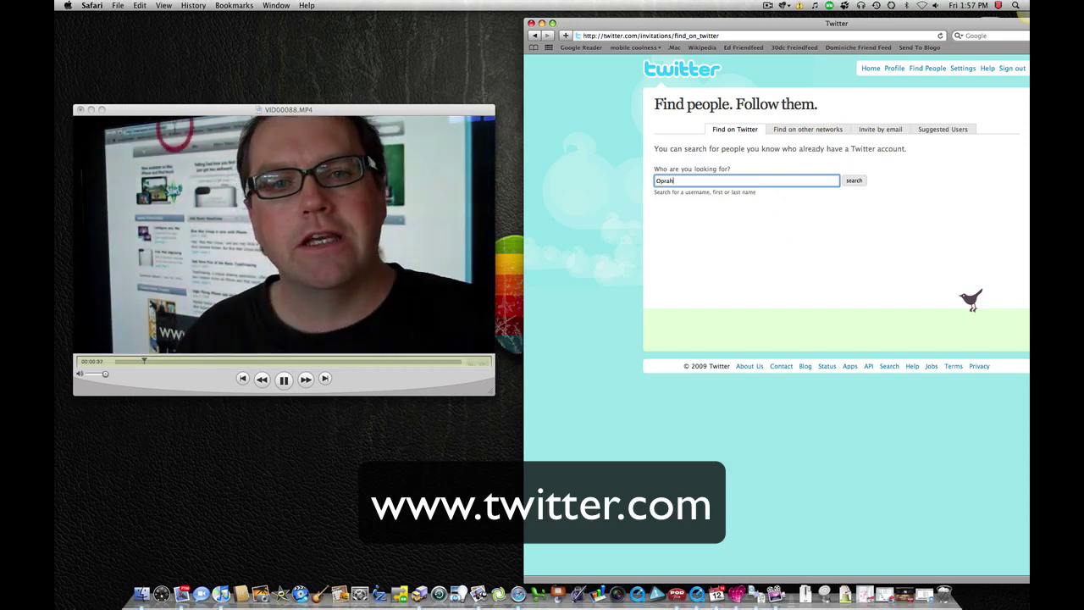
key(Return)
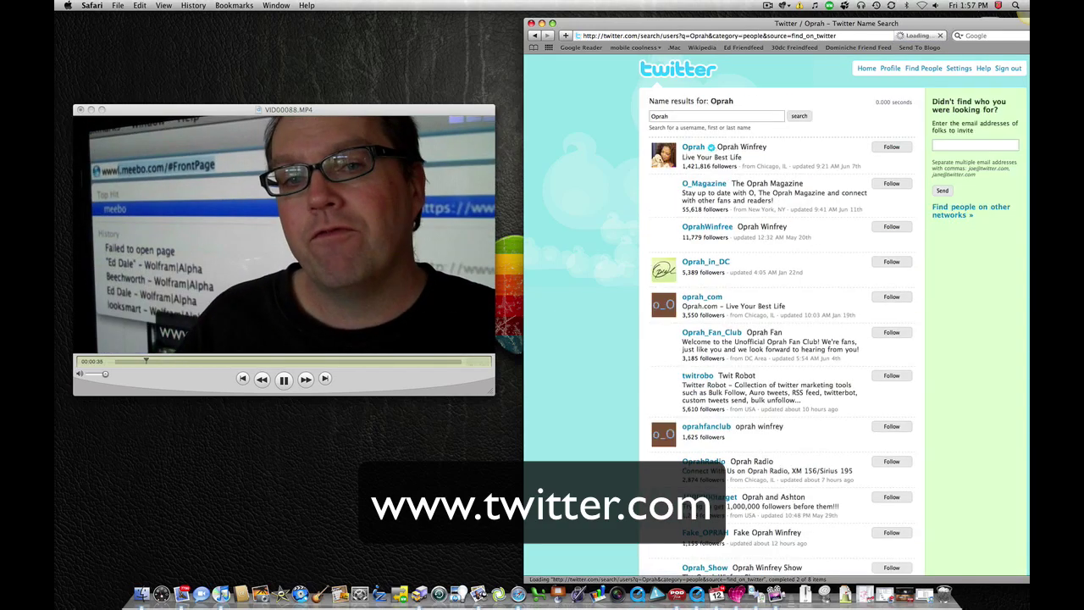
Open the verified Oprah Winfrey account from the search results
click(693, 149)
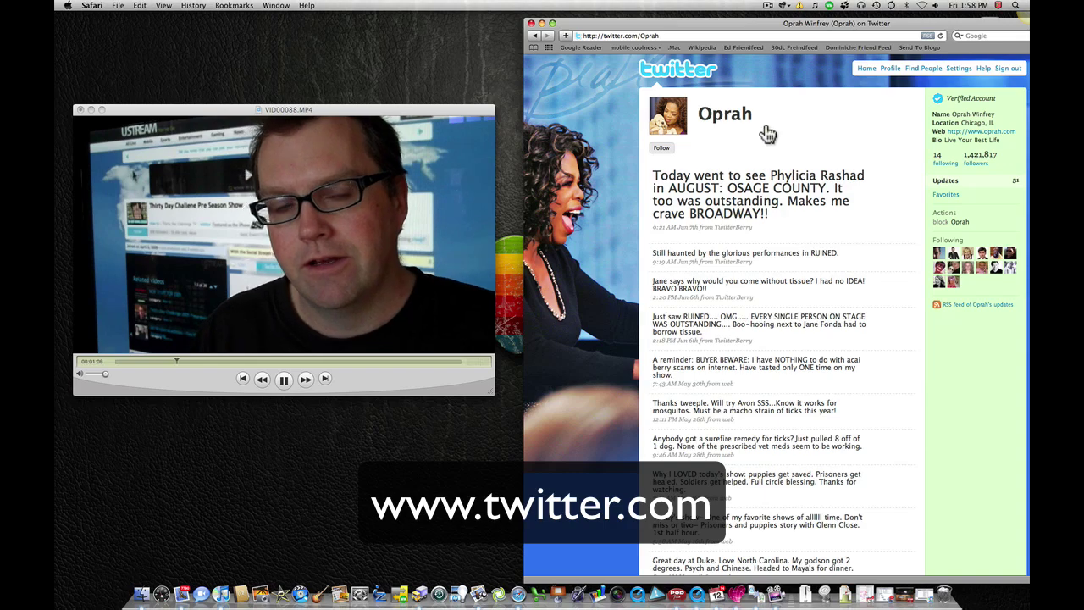
From Home, tweet that you're recording a New Thirty Day Challenge Pre-Season Lesson
click(862, 71)
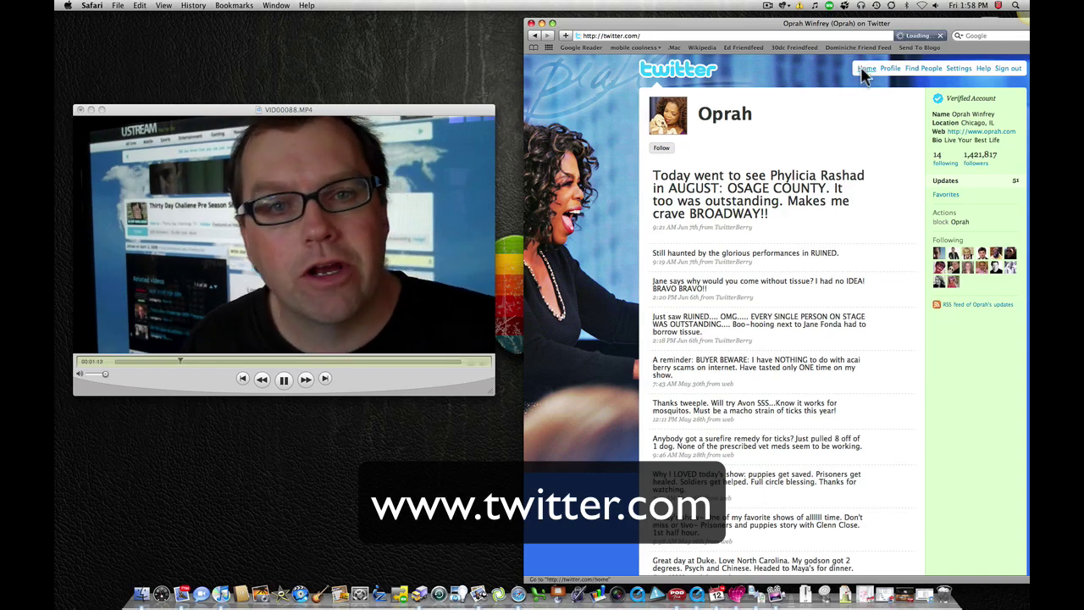
click(756, 121)
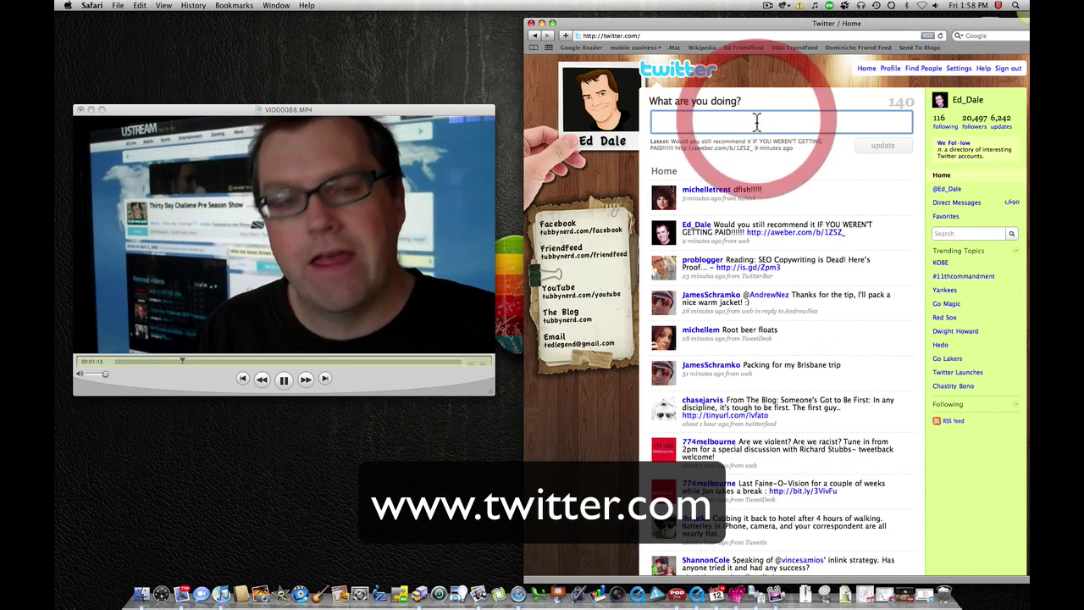
text(I'm)
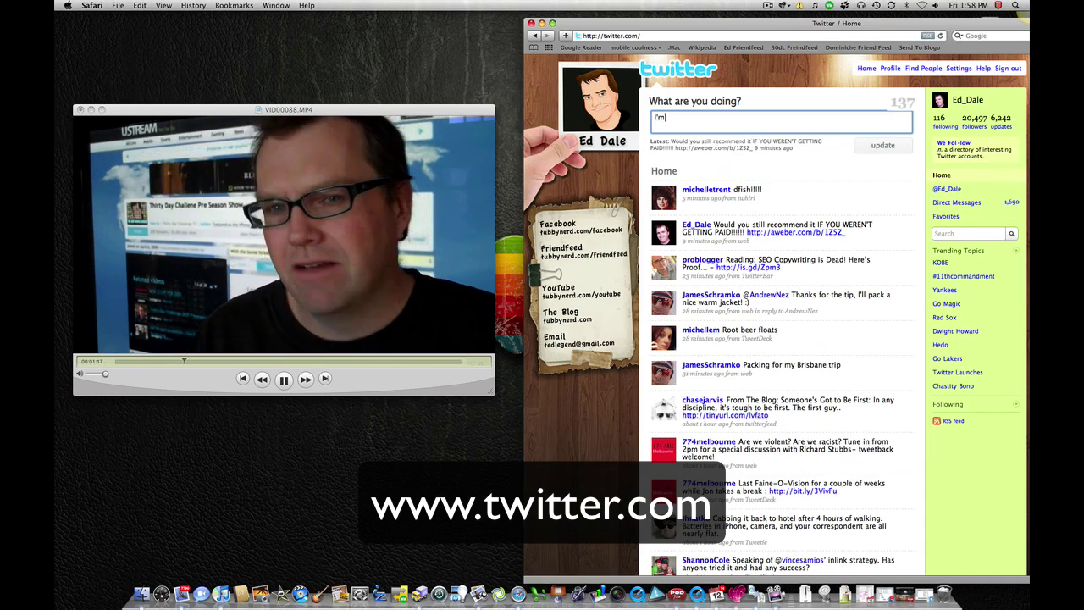
text( record)
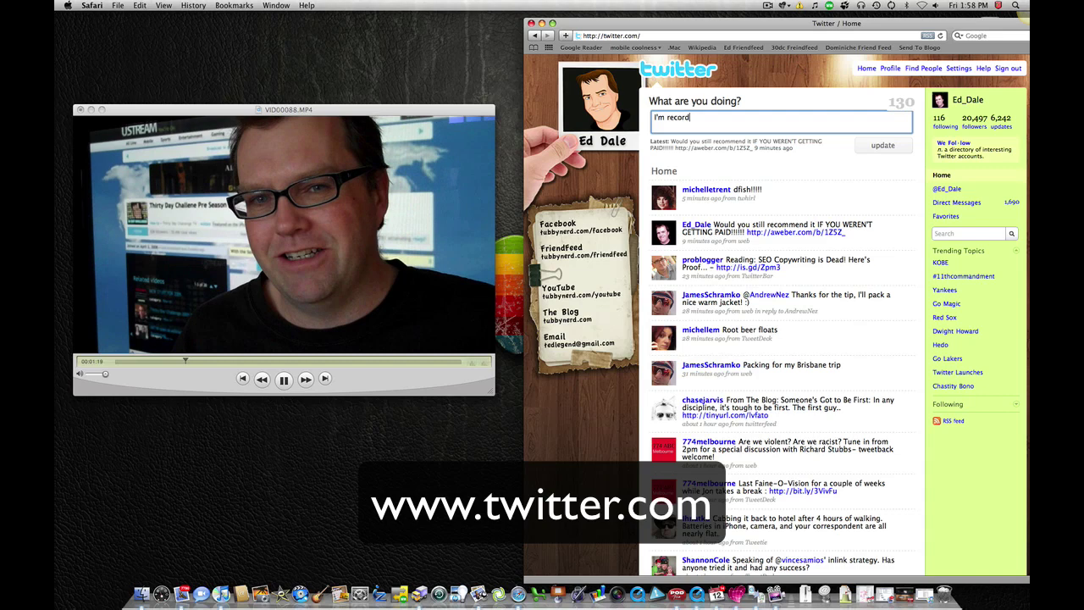
text(ing)
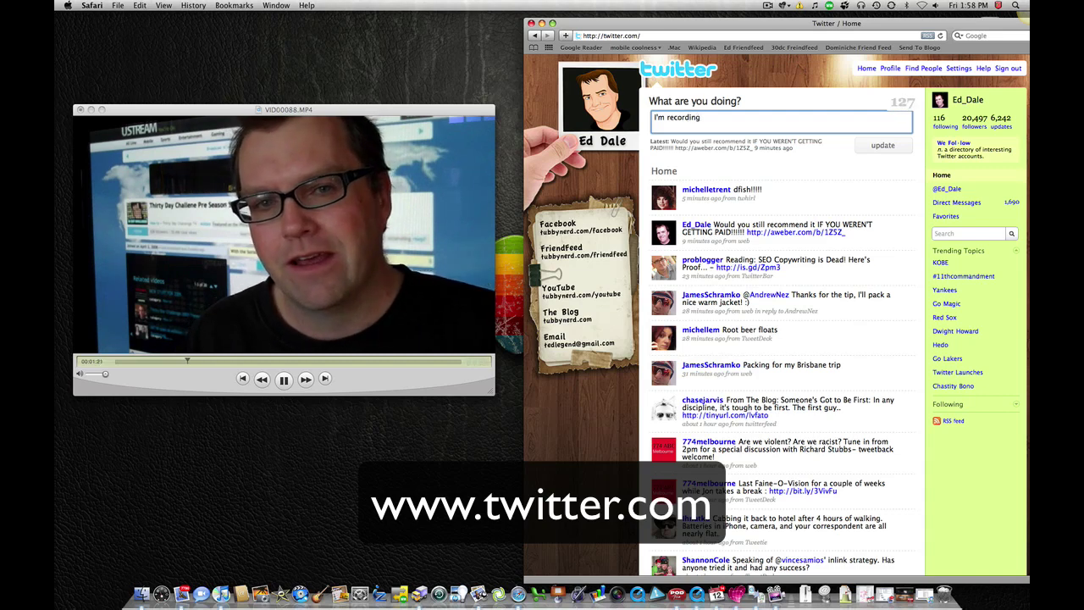
text( a New )
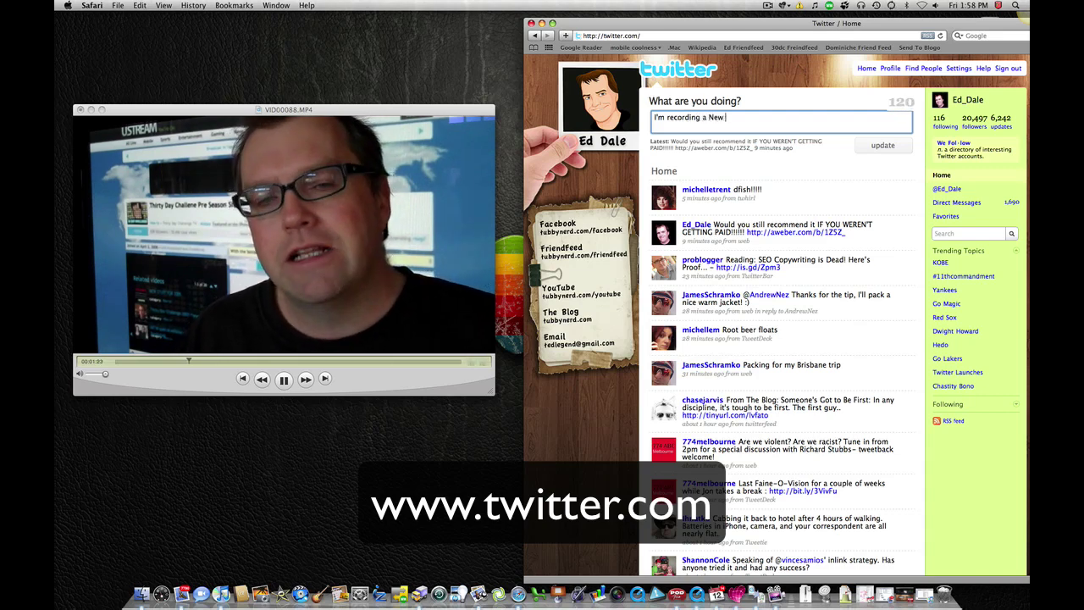
text(Thirty Day Ch)
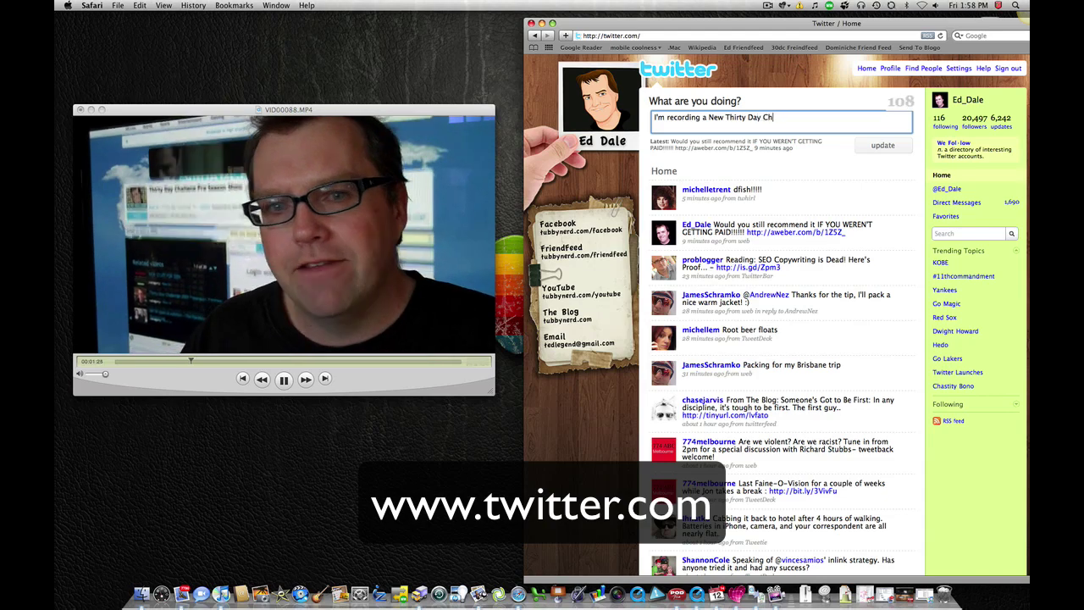
text(allenge Pr)
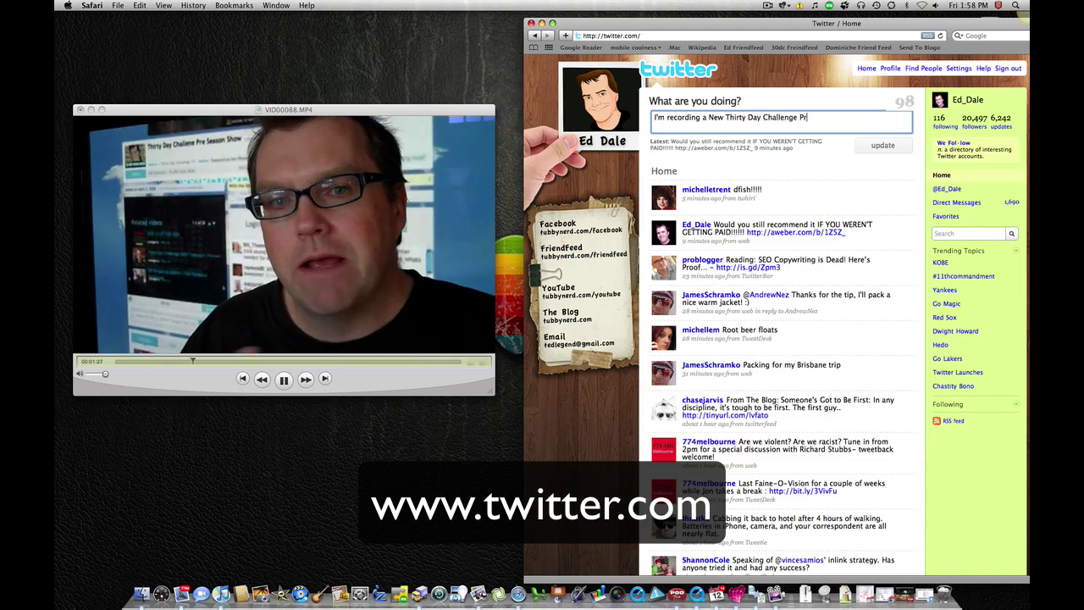
text(e-Seaso)
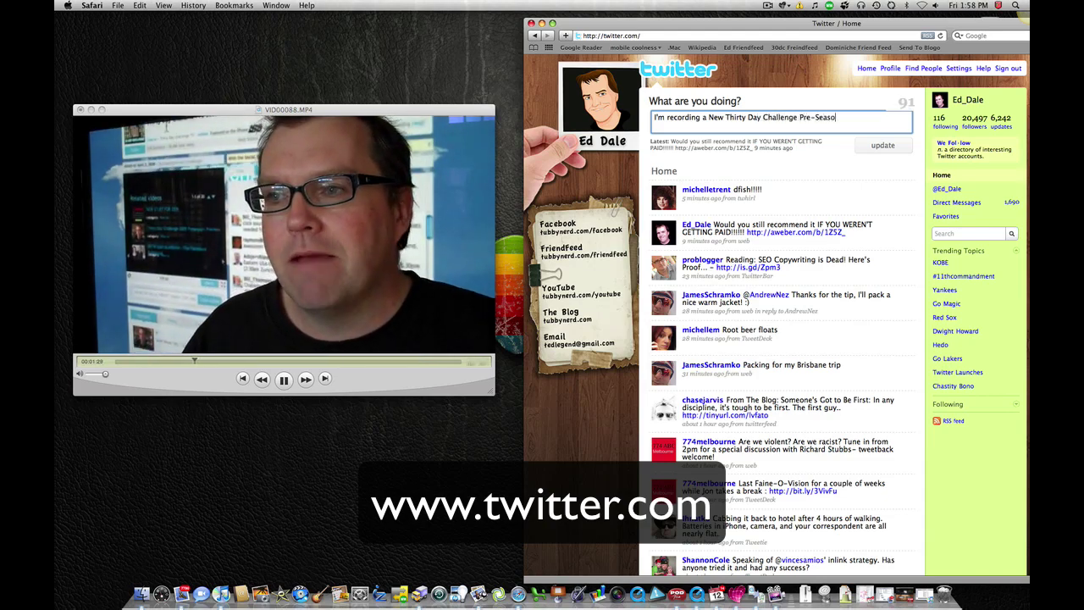
text(n Lette)
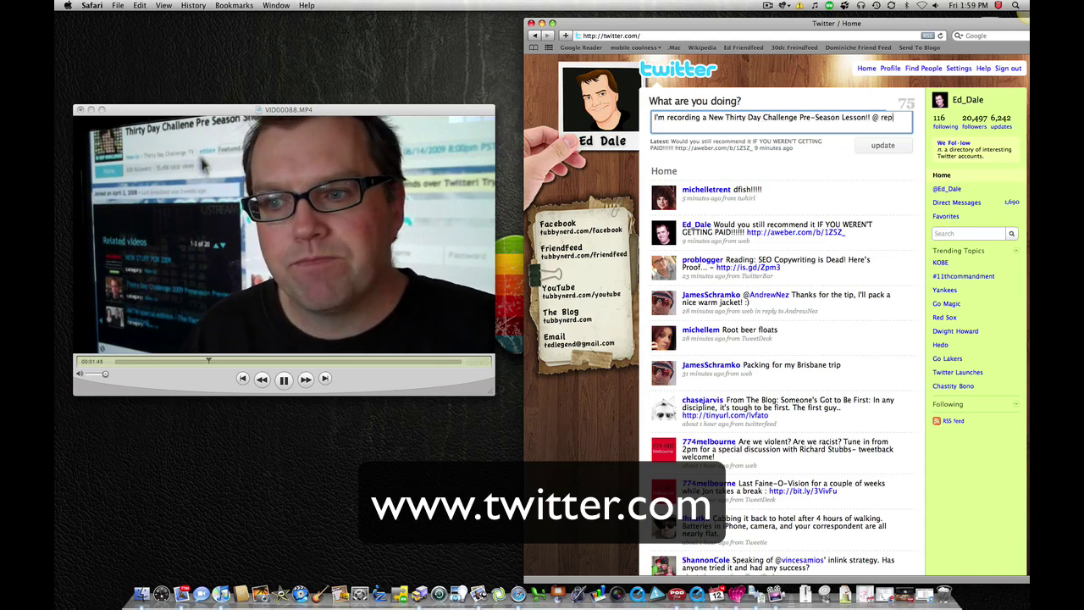
text(reply me to become famous :-))
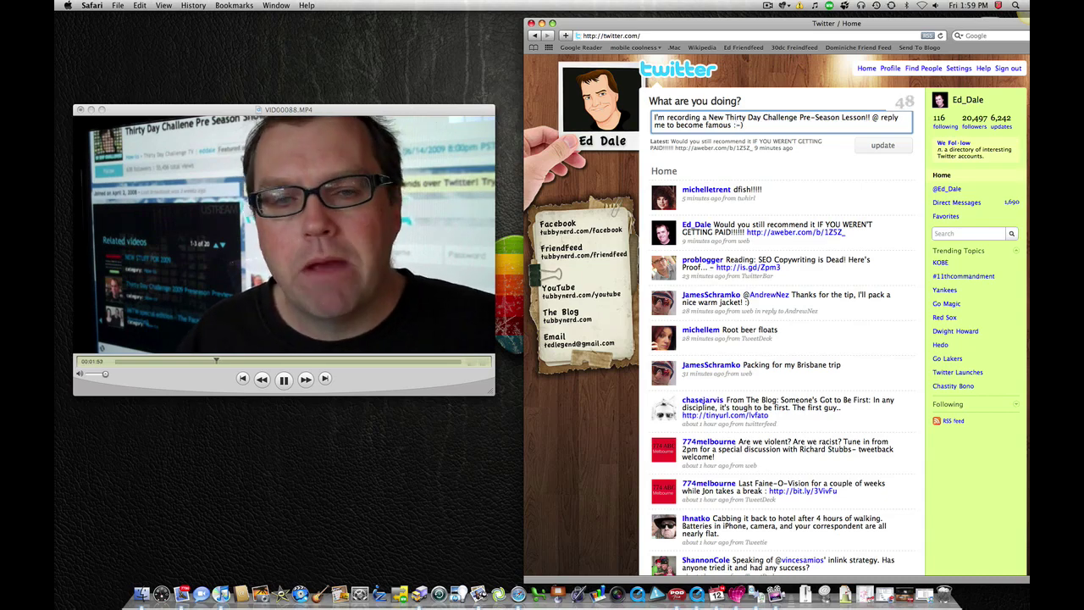
click(891, 147)
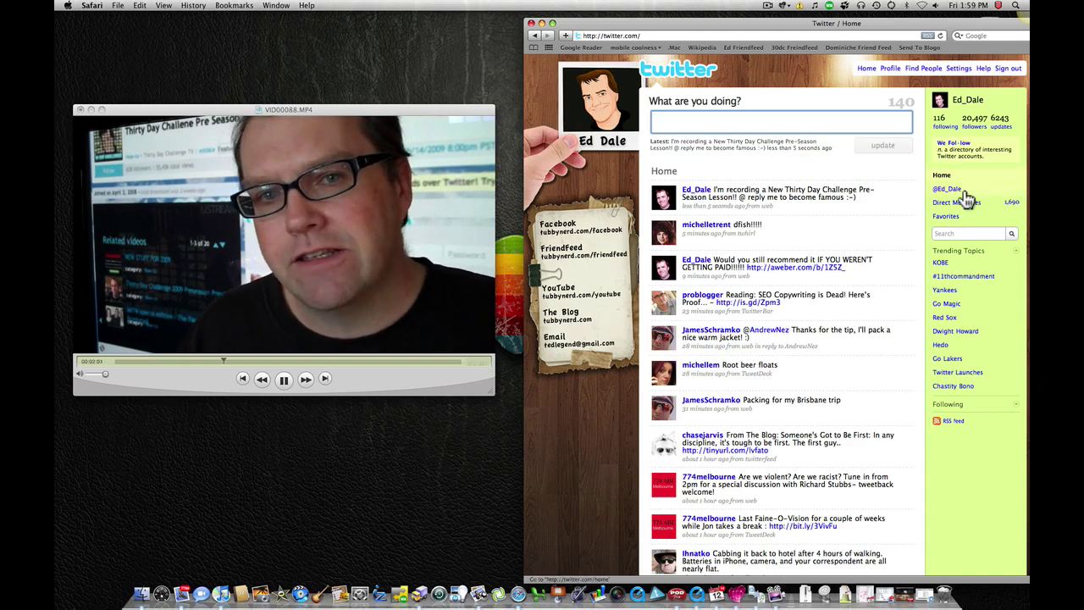
View real-time tweets for the Yankees trend, then for Go Lakers
click(950, 290)
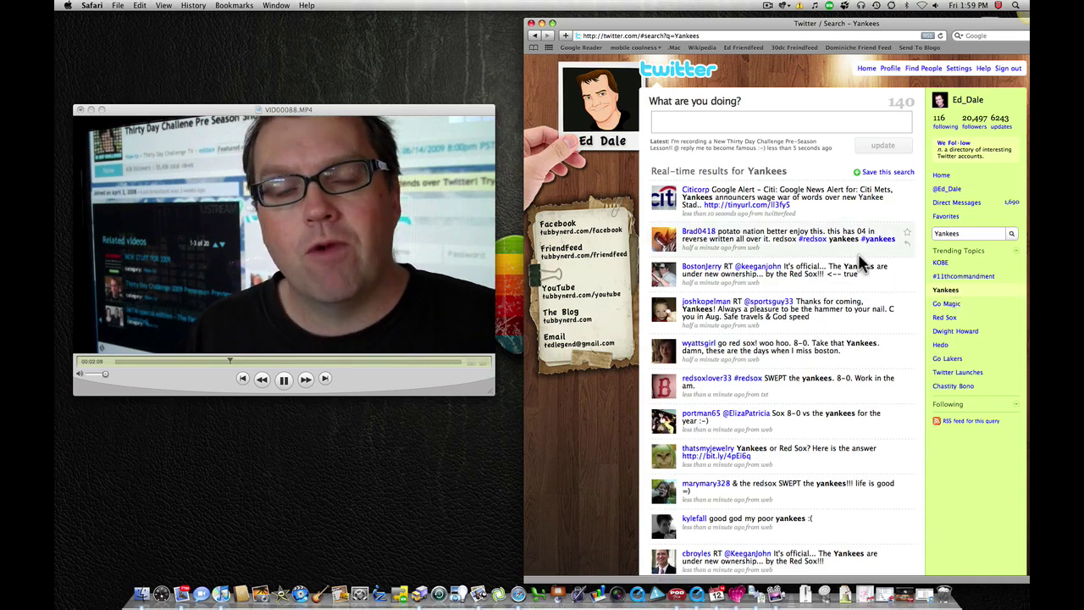
click(946, 361)
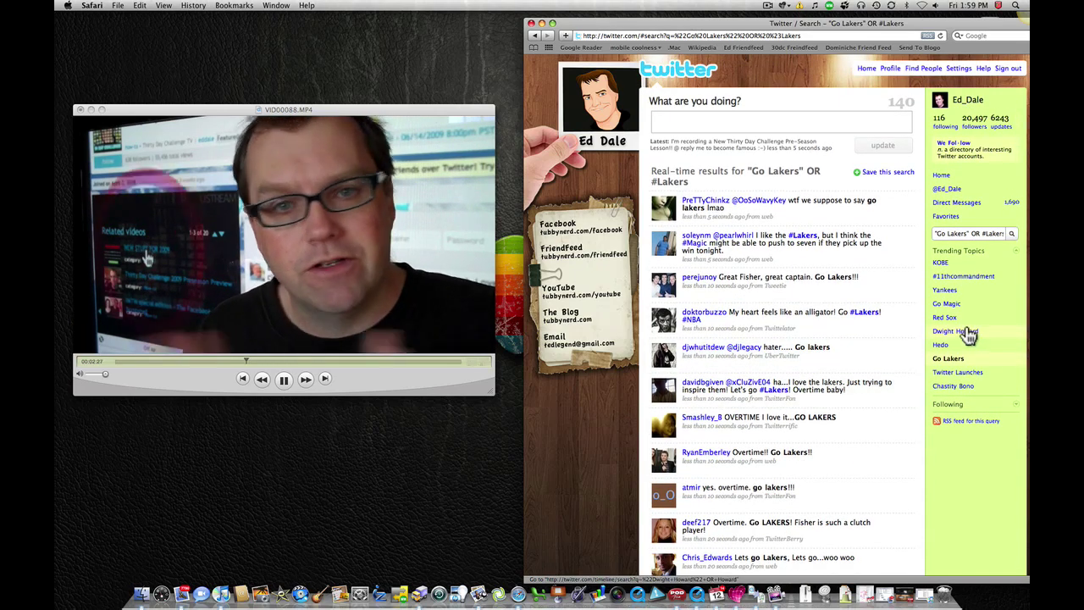
Open the account's followers list and scroll through it
click(975, 128)
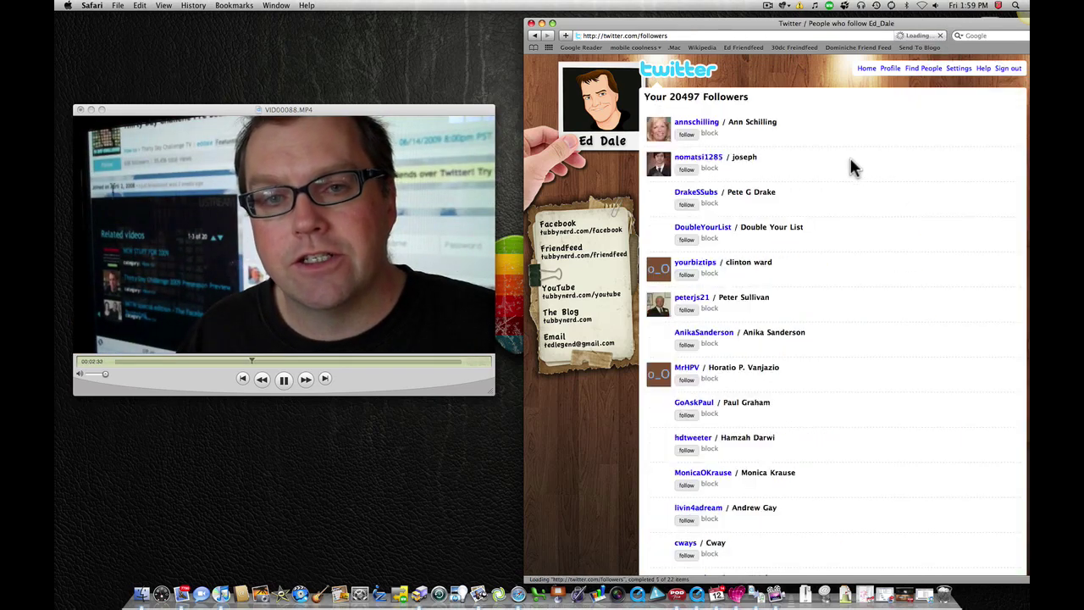
scroll(845, 172, down, 1)
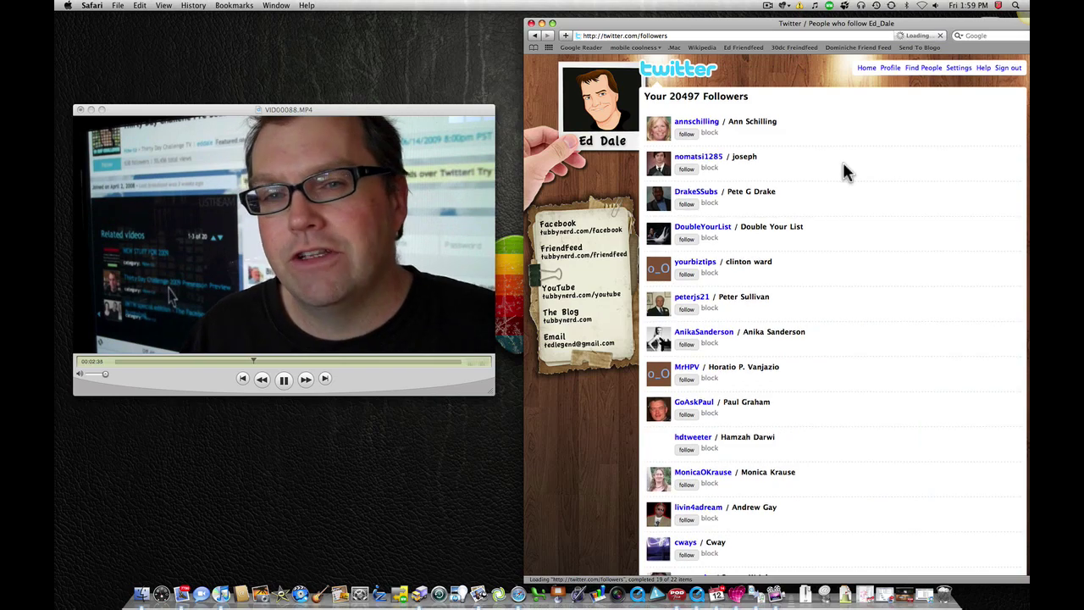
scroll(845, 172, down, 5)
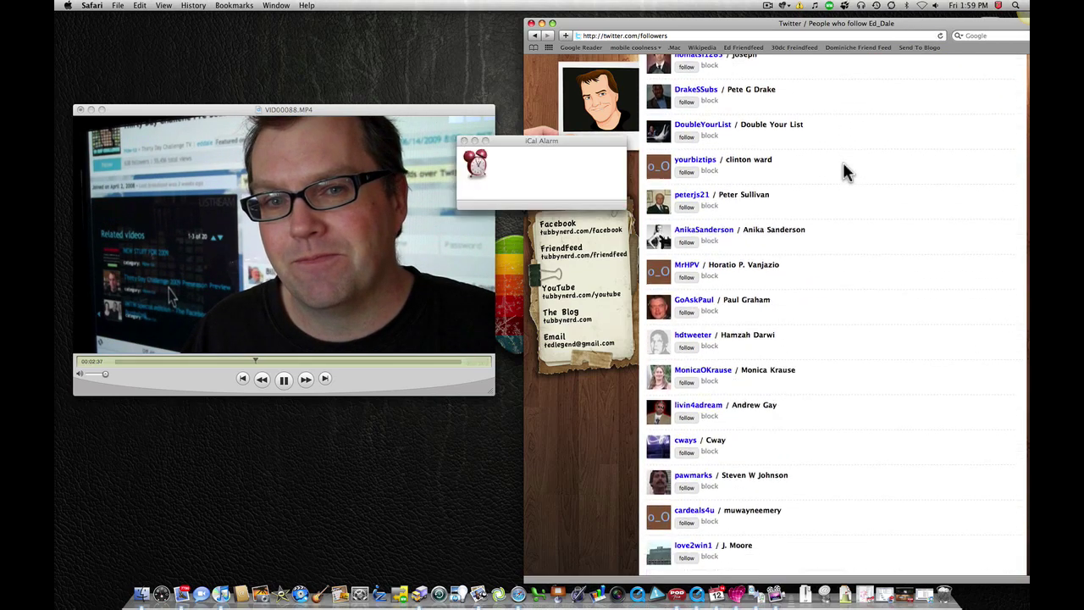
Dismiss the iCal alarm, finish browsing followers and return to the home timeline
click(463, 140)
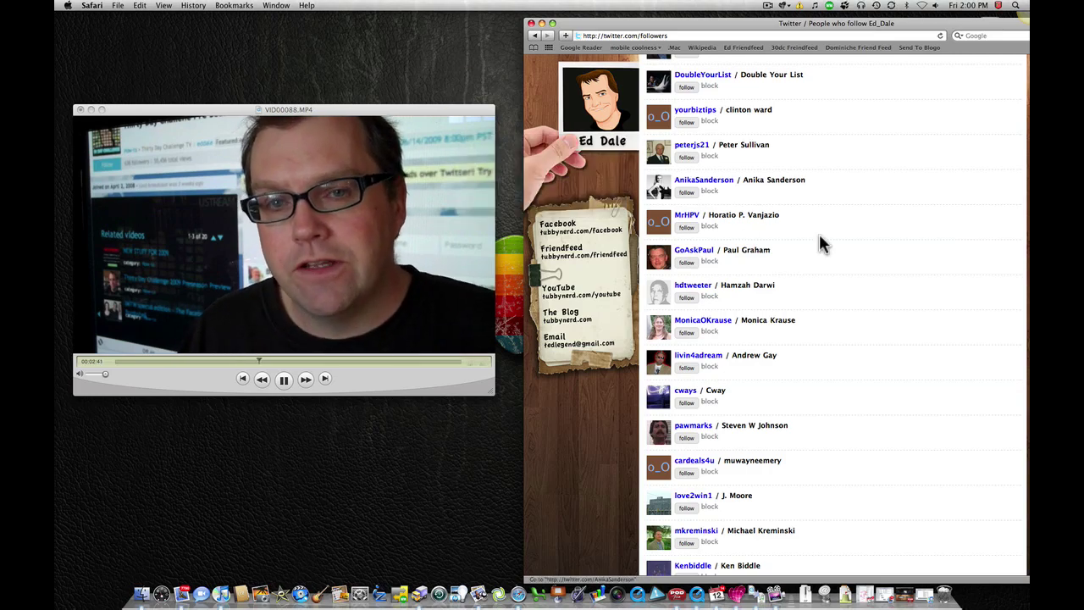
scroll(841, 237, down, 4)
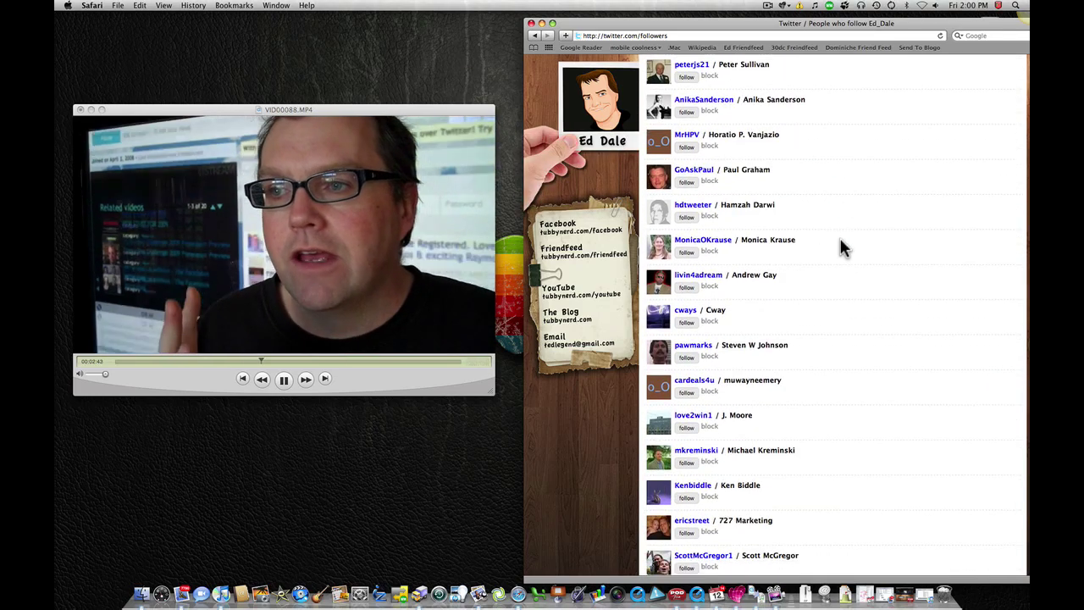
scroll(840, 241, down, 2)
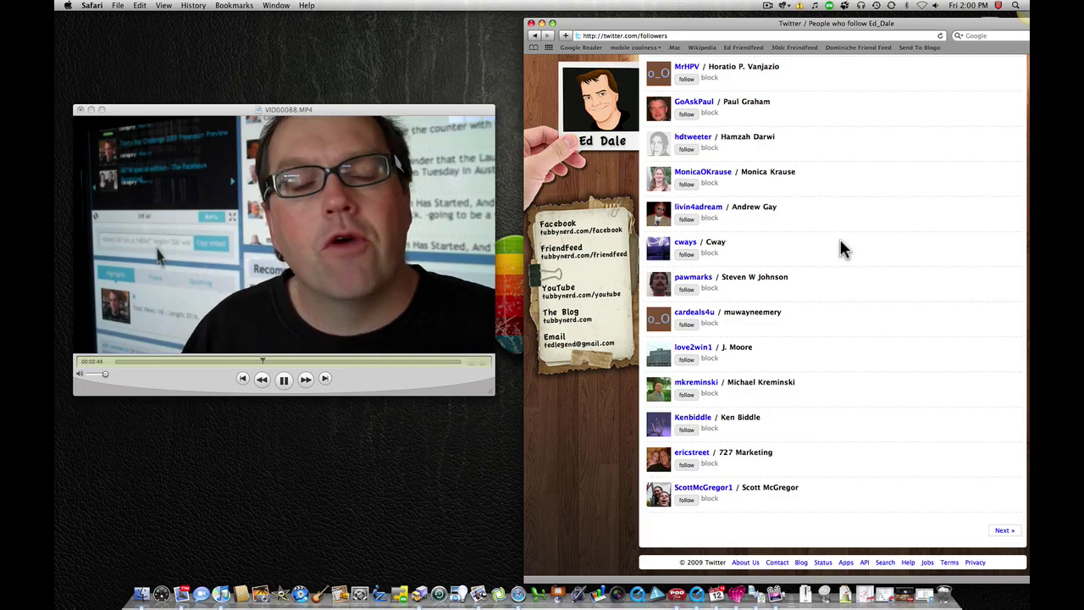
scroll(843, 241, up, 12)
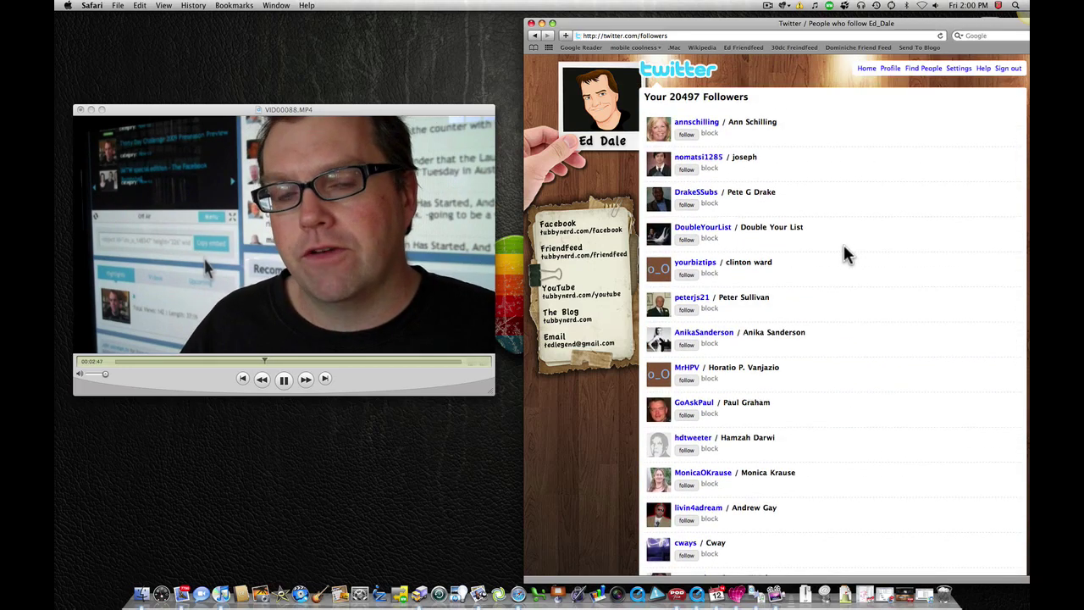
click(866, 69)
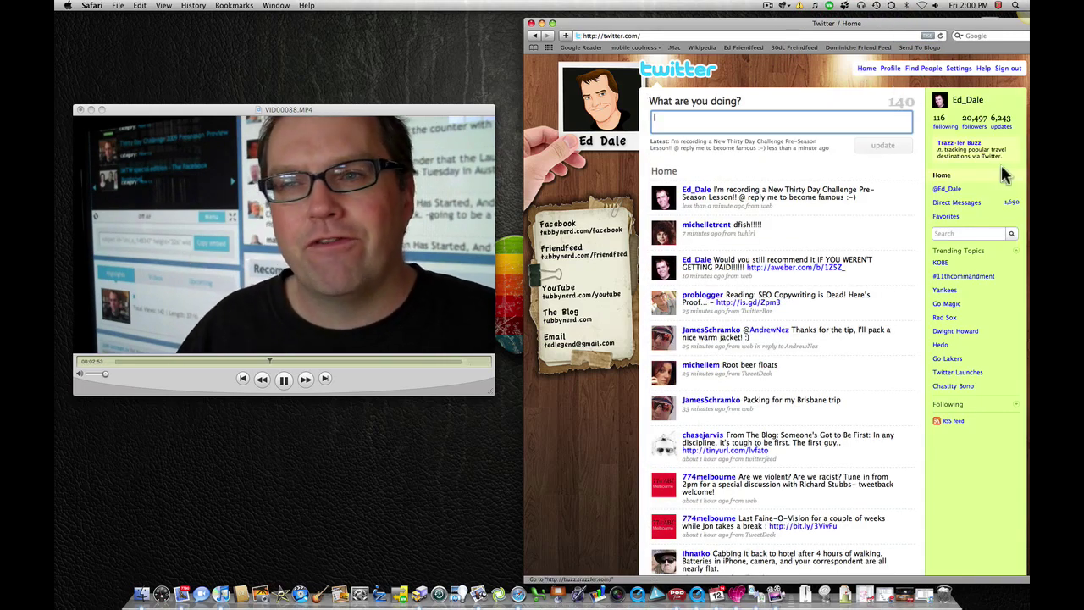
Open the 116 followed accounts, scroll to the bottom and move on to page 2
click(945, 127)
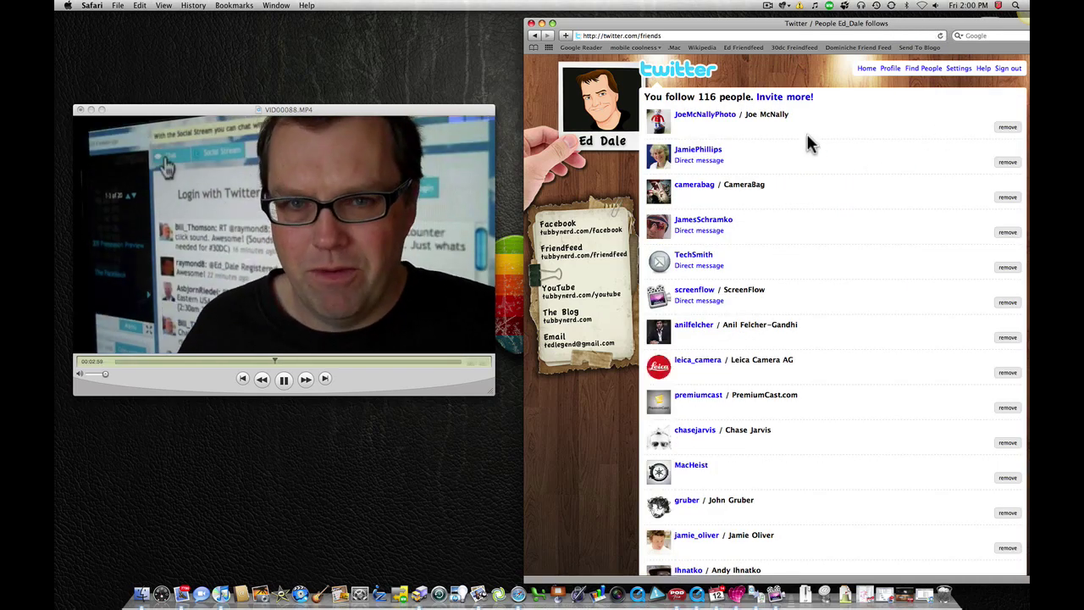
scroll(806, 136, down, 1)
scroll(807, 137, down, 4)
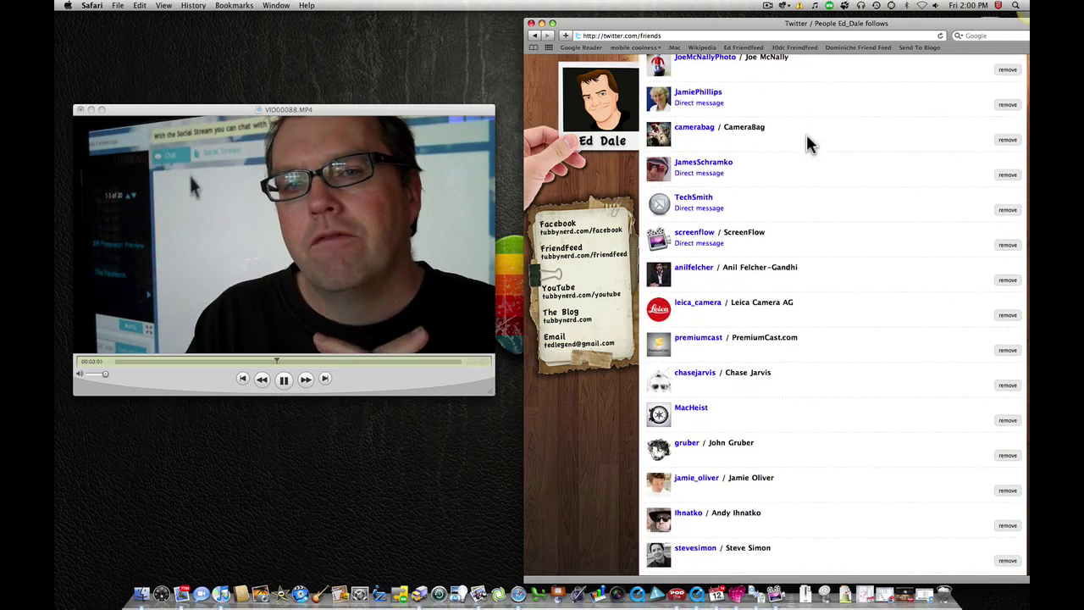
scroll(805, 134, down, 5)
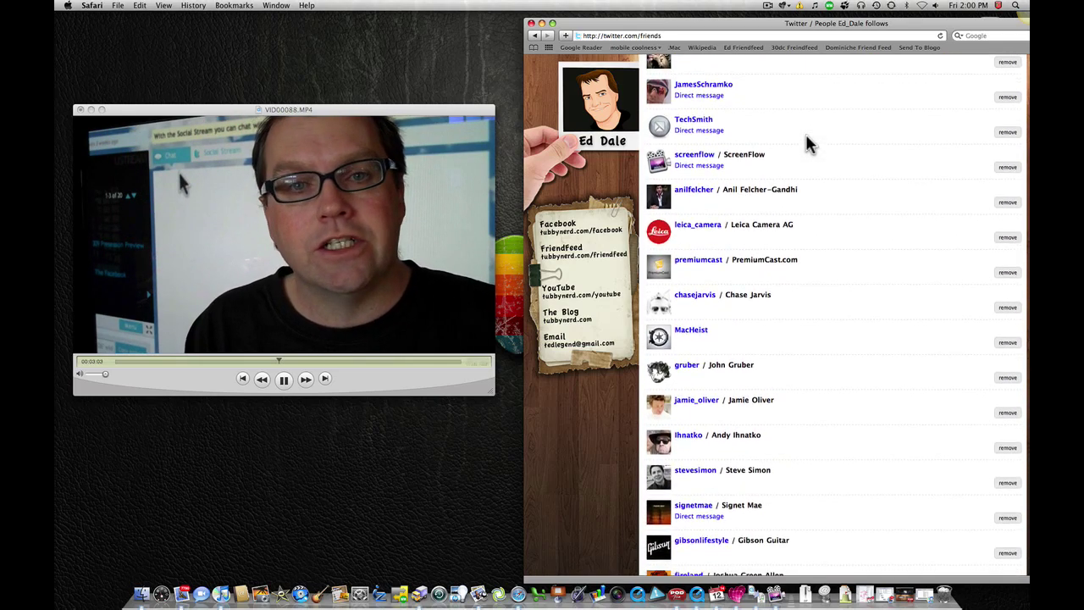
scroll(805, 133, down, 6)
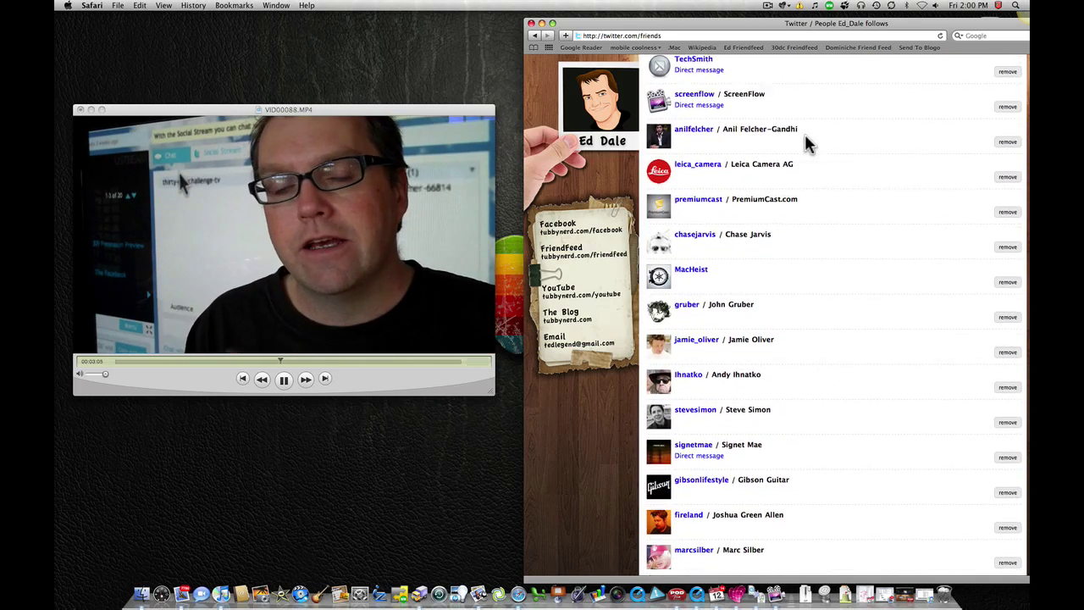
scroll(805, 135, down, 2)
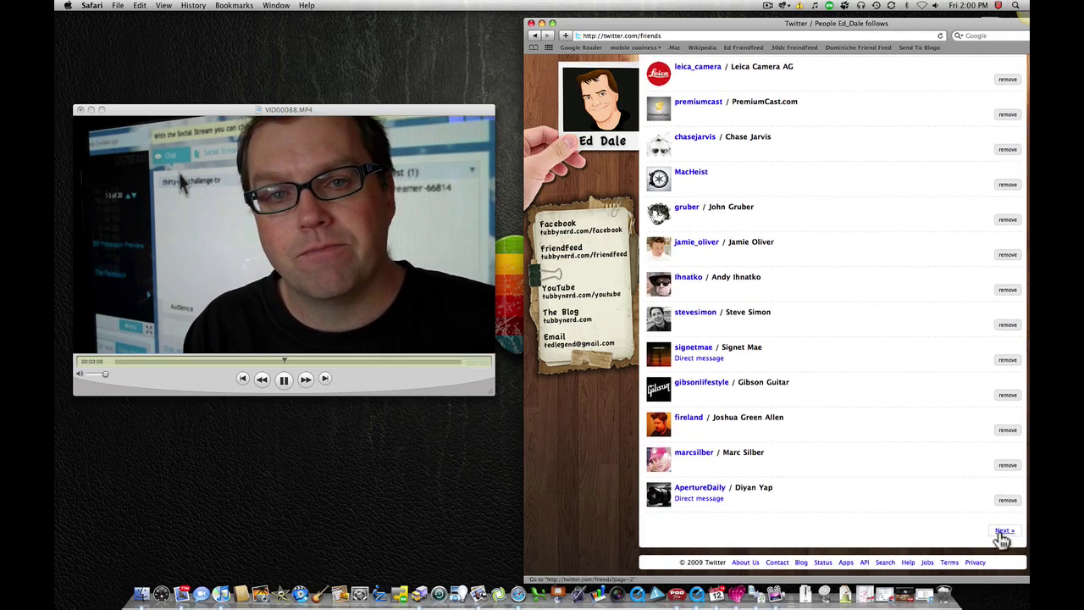
click(1011, 531)
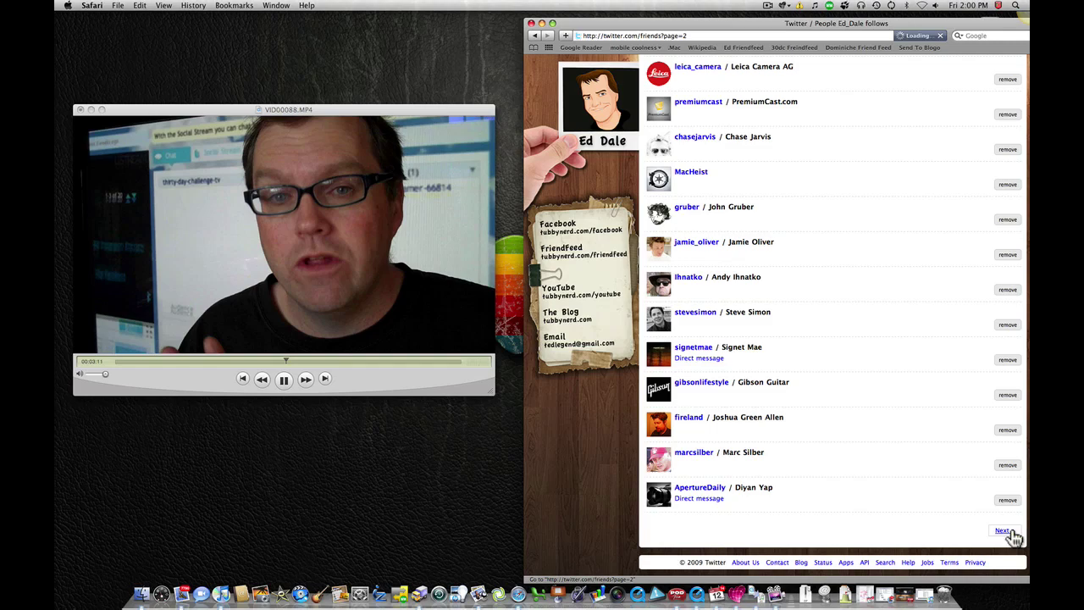
scroll(896, 203, down, 3)
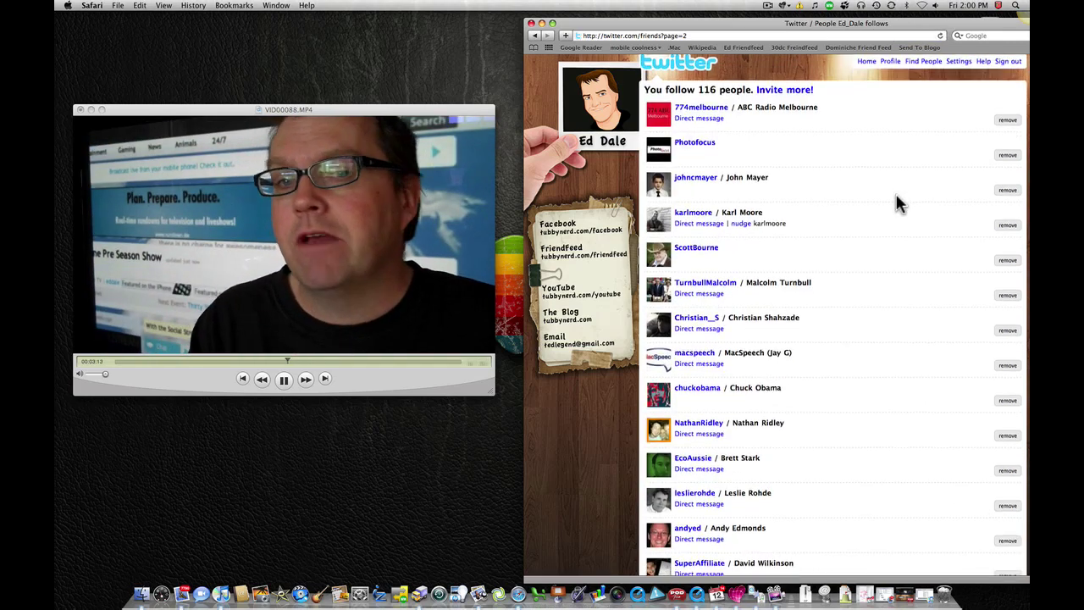
scroll(896, 203, down, 3)
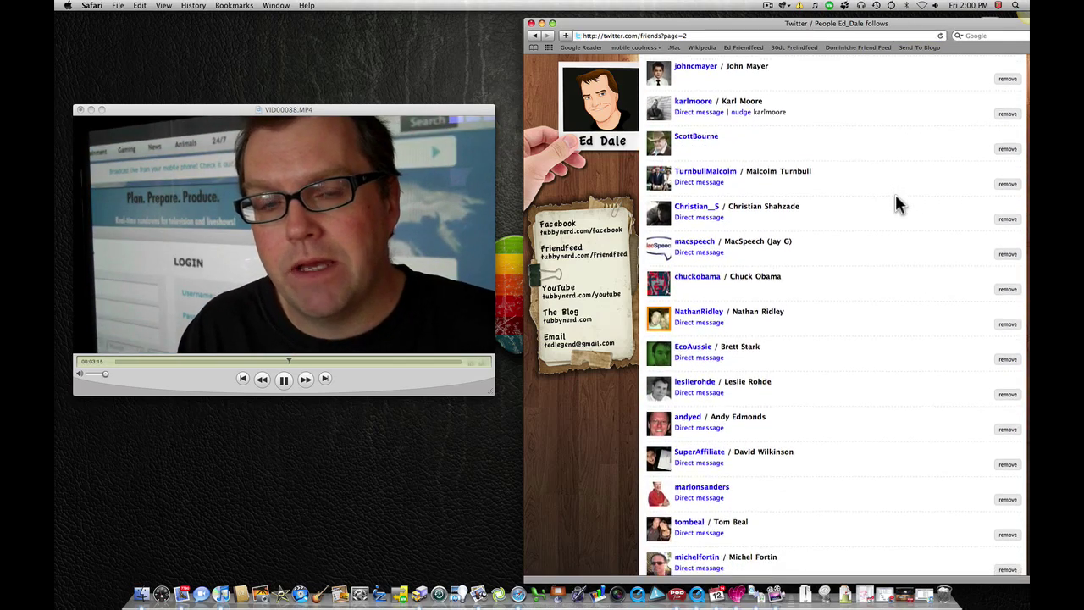
scroll(896, 204, down, 3)
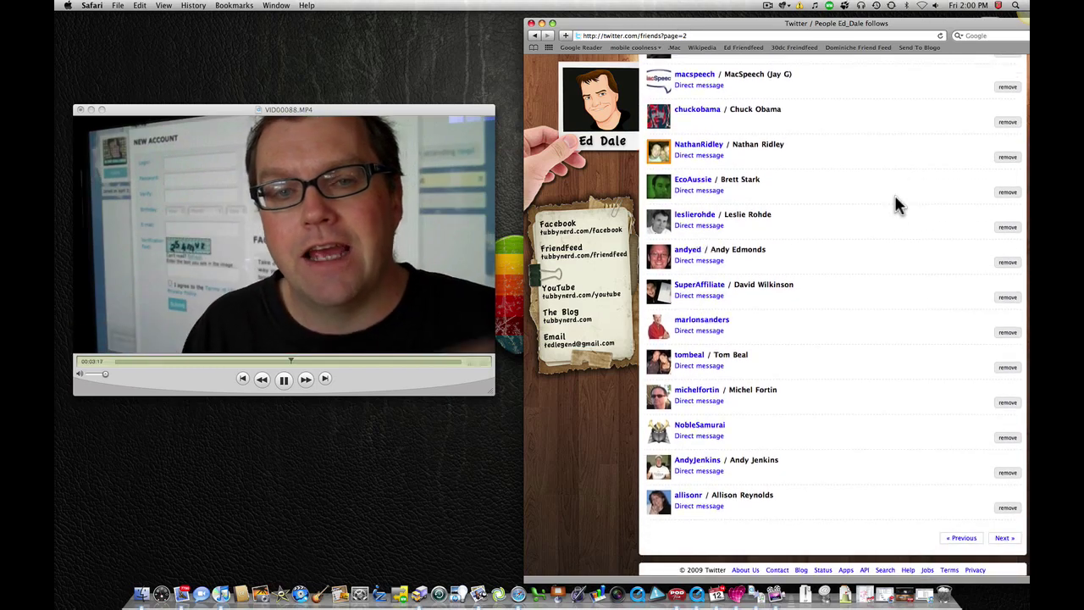
scroll(896, 203, up, 5)
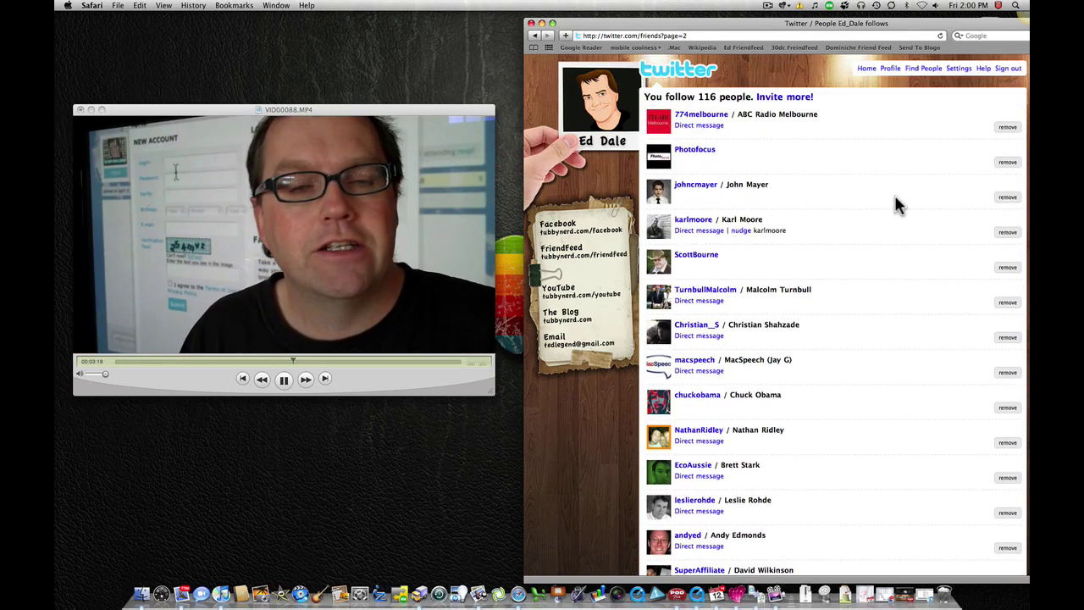
Leave the following list and return to the home timeline
click(866, 70)
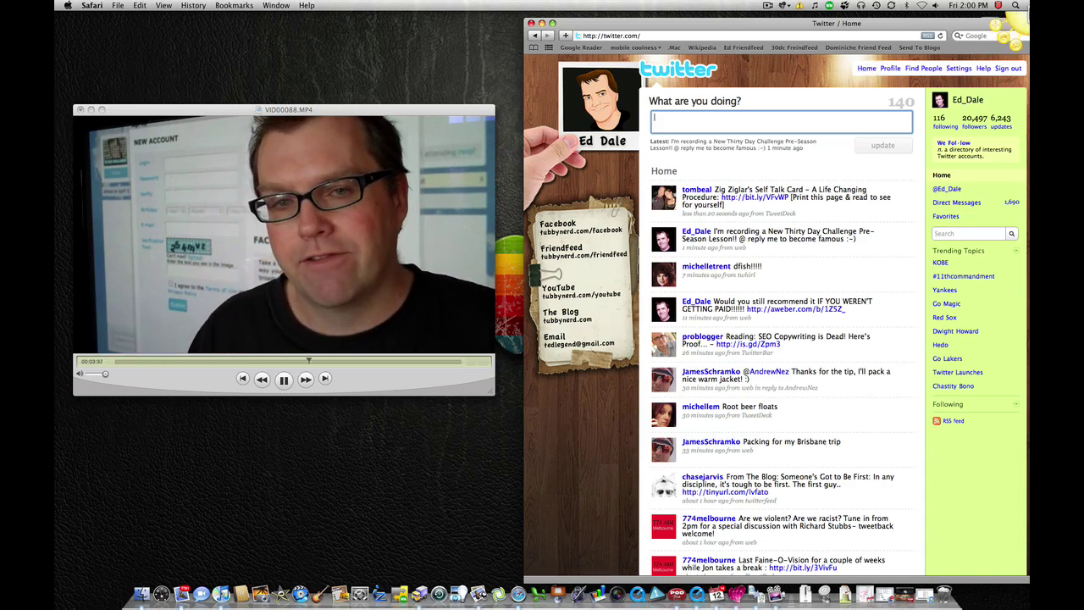
click(944, 192)
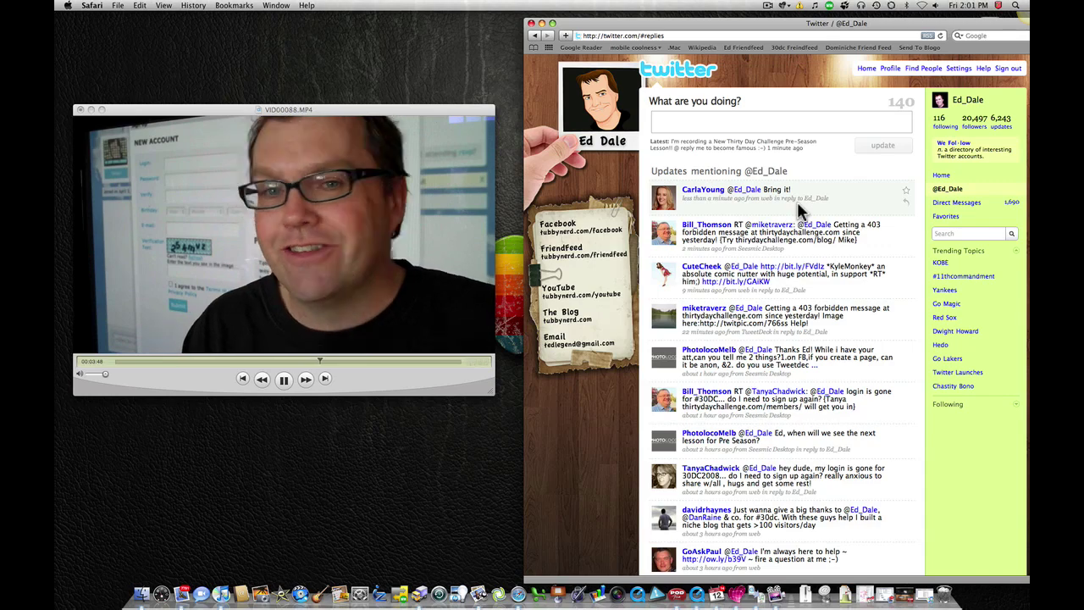
scroll(807, 227, down, 3)
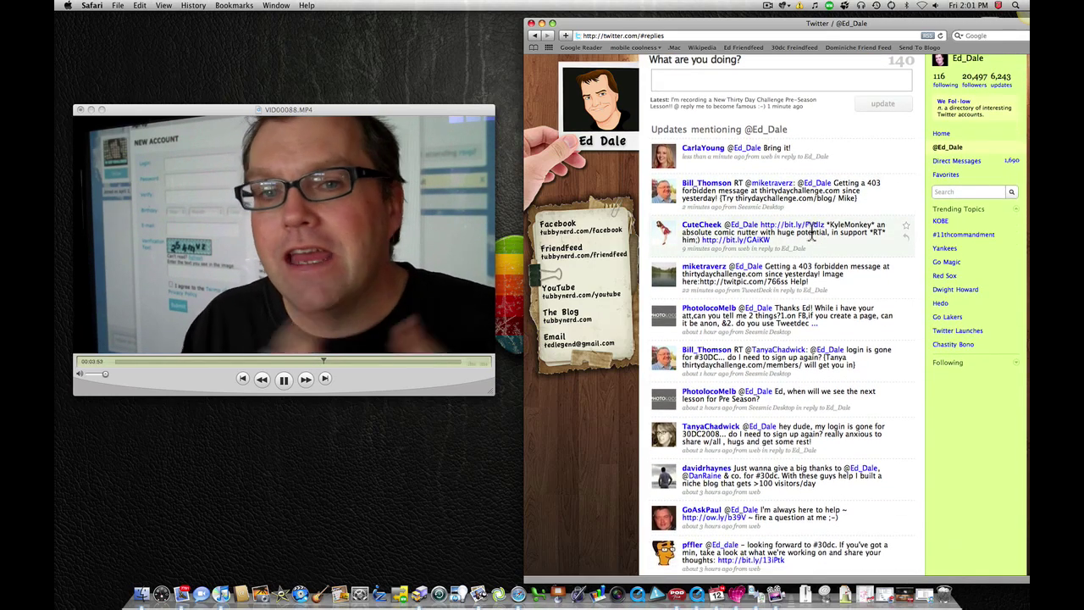
scroll(813, 234, down, 5)
scroll(812, 230, down, 7)
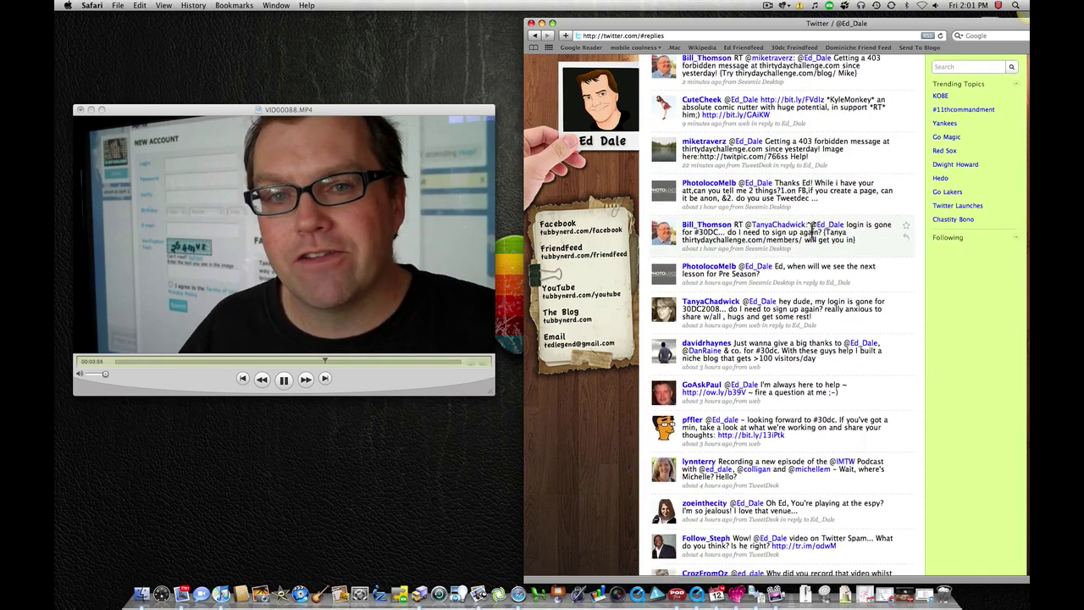
scroll(811, 230, down, 5)
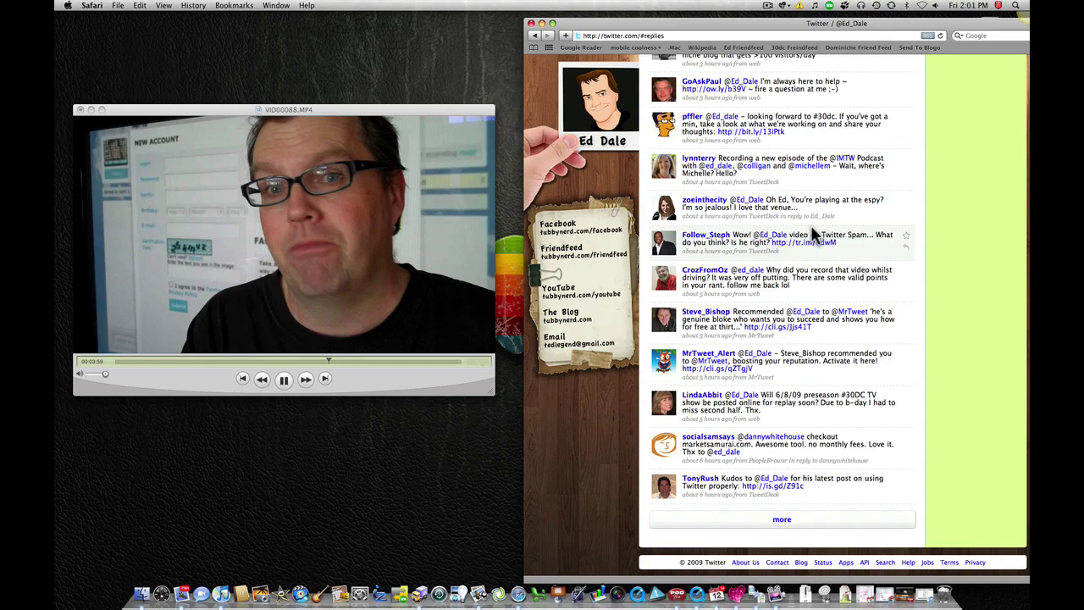
scroll(813, 231, up, 12)
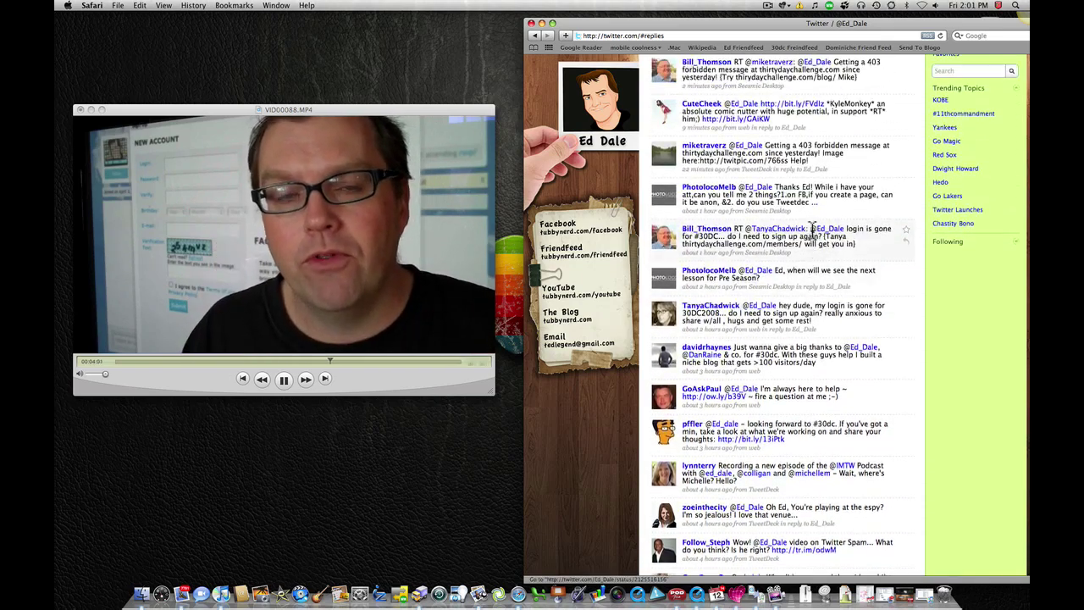
scroll(811, 228, up, 6)
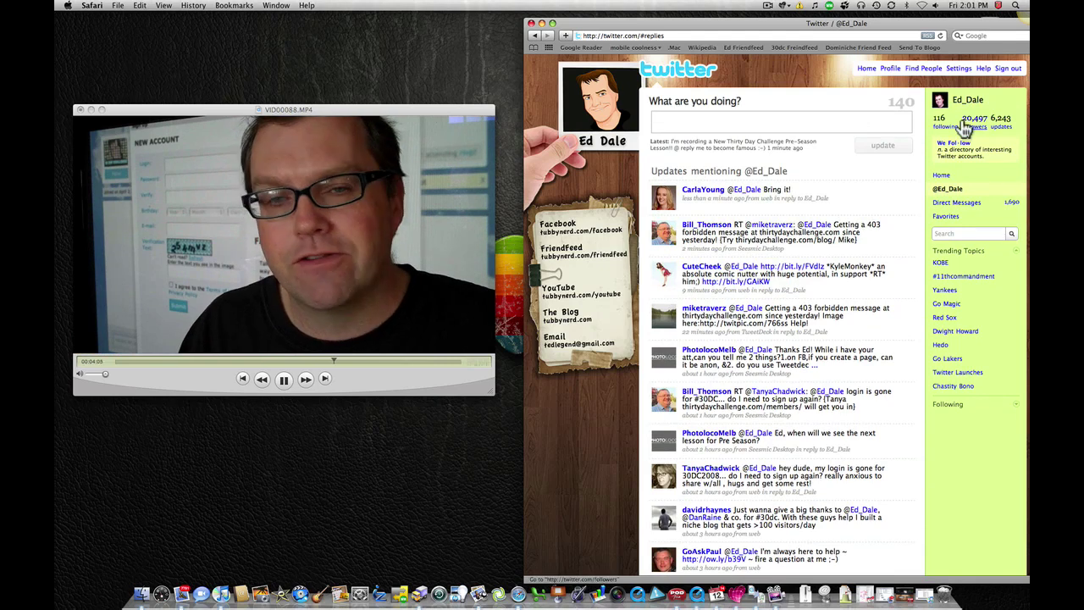
Go back to the Home timeline via the header link
click(866, 69)
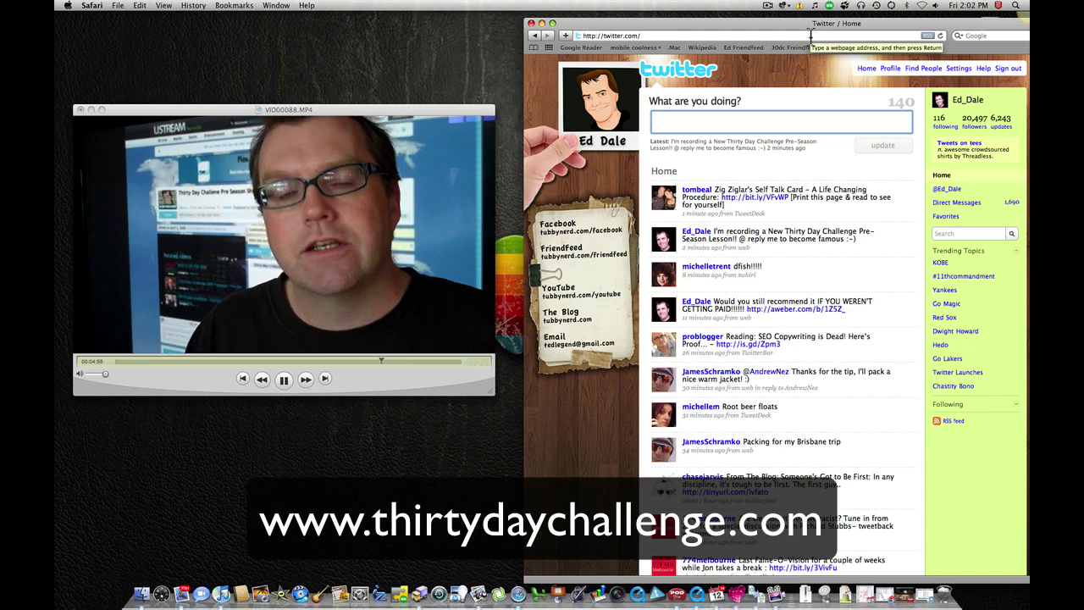
click(811, 37)
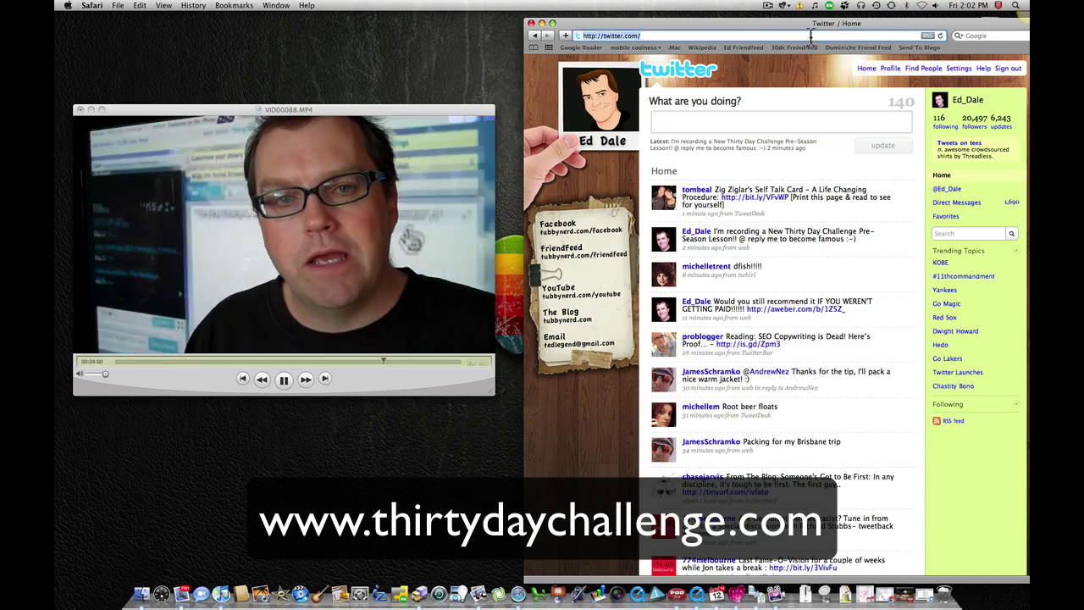
text(www.sees)
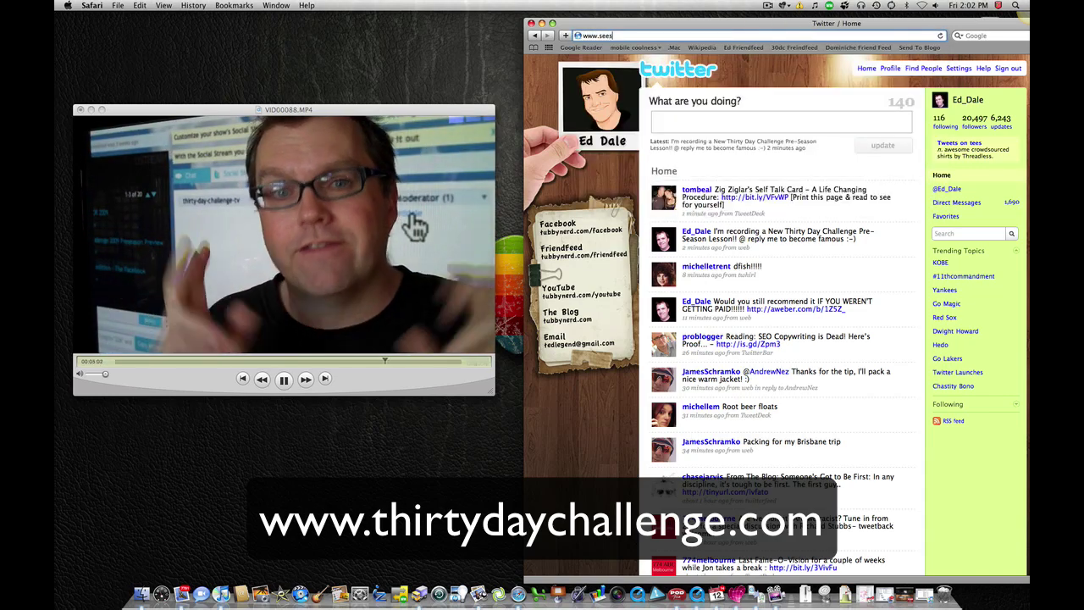
text(mic.com)
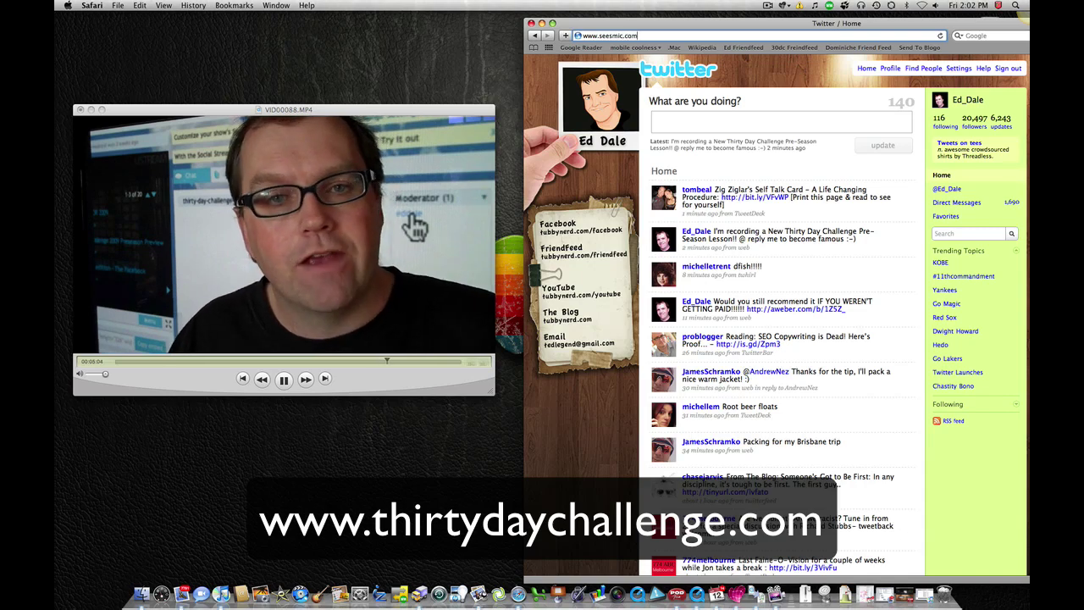
text(ic.com)
key(Return)
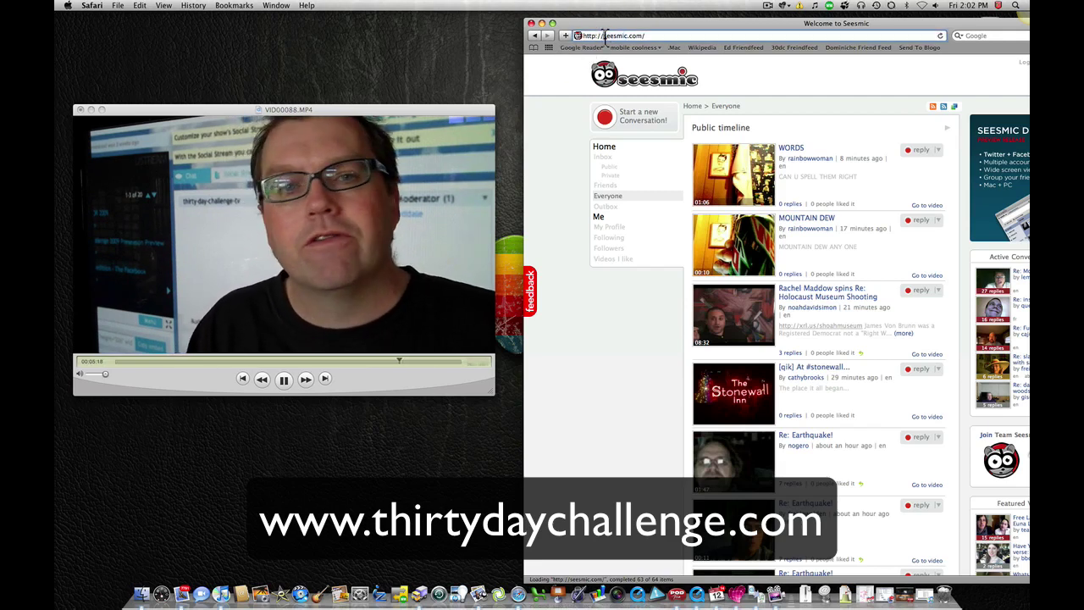
click(605, 35)
text(www.)
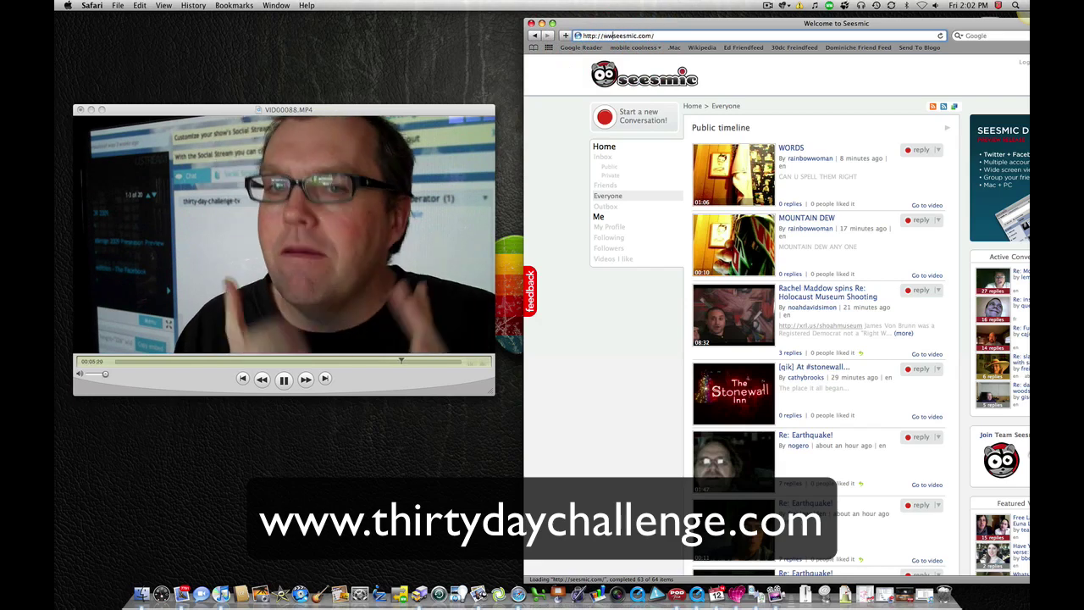
text(twitter.co)
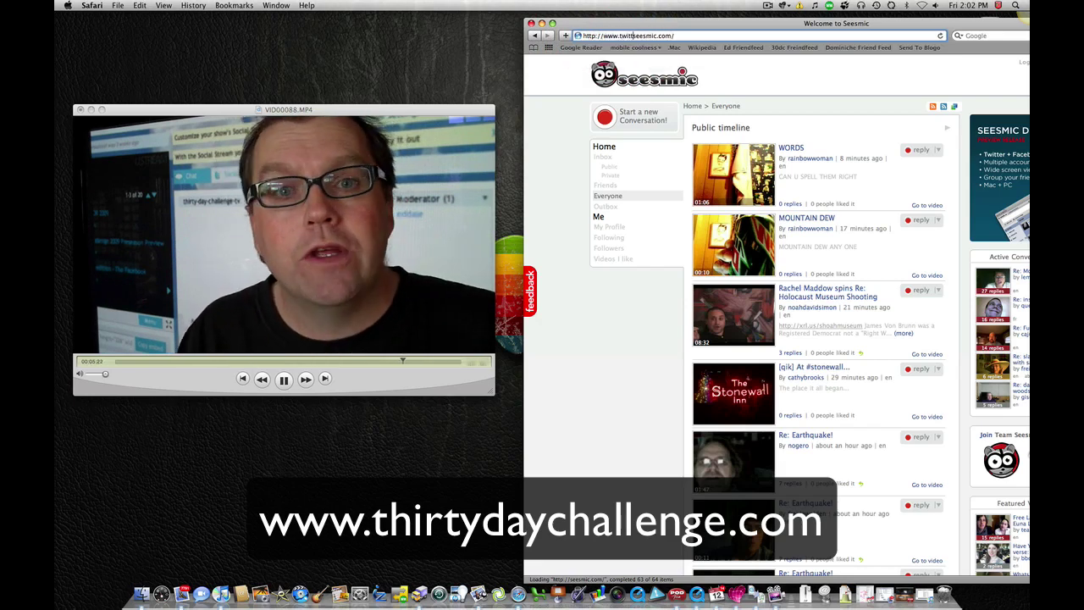
text(m)
key(Return)
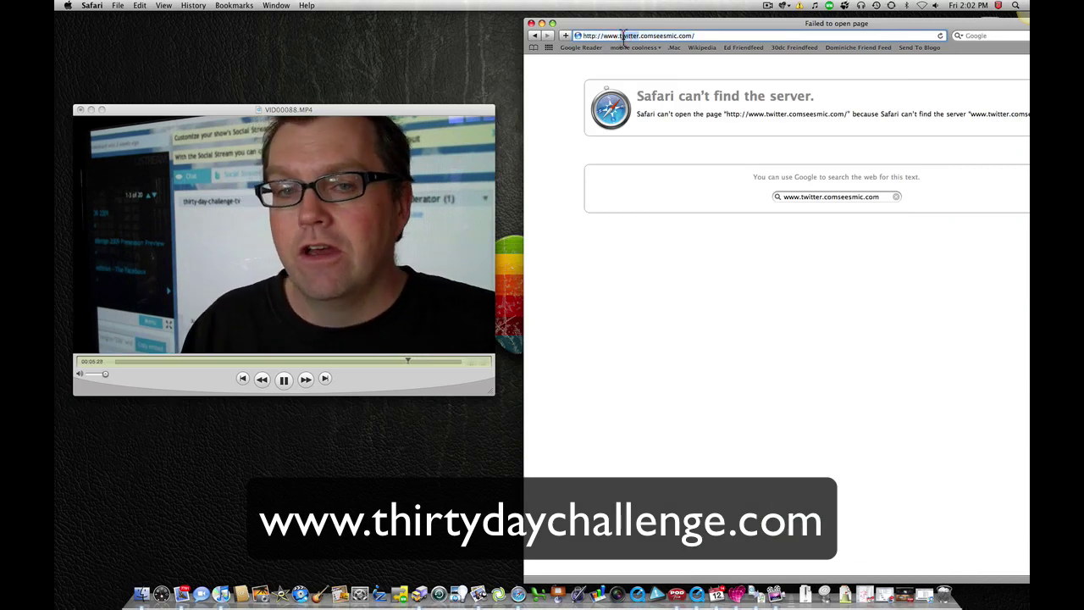
text(www.t)
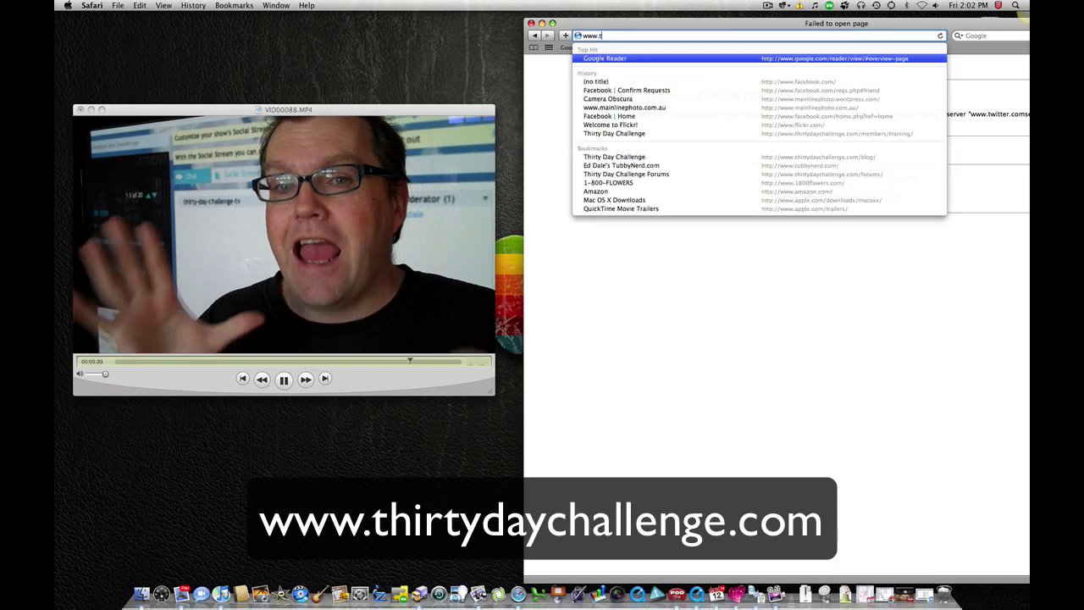
text(hirtydaycha)
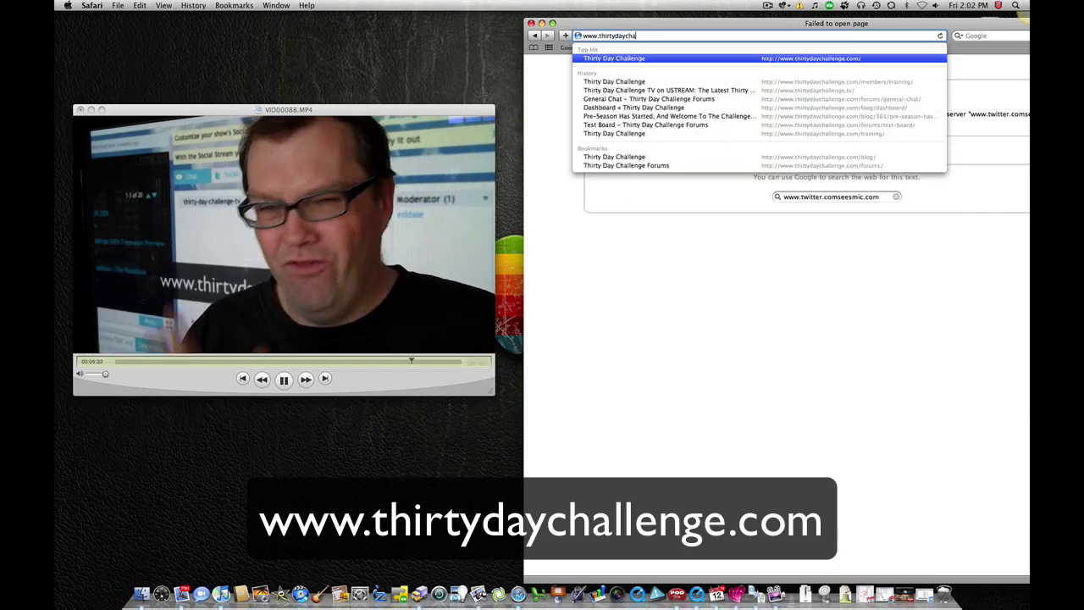
text(llenge.com/)
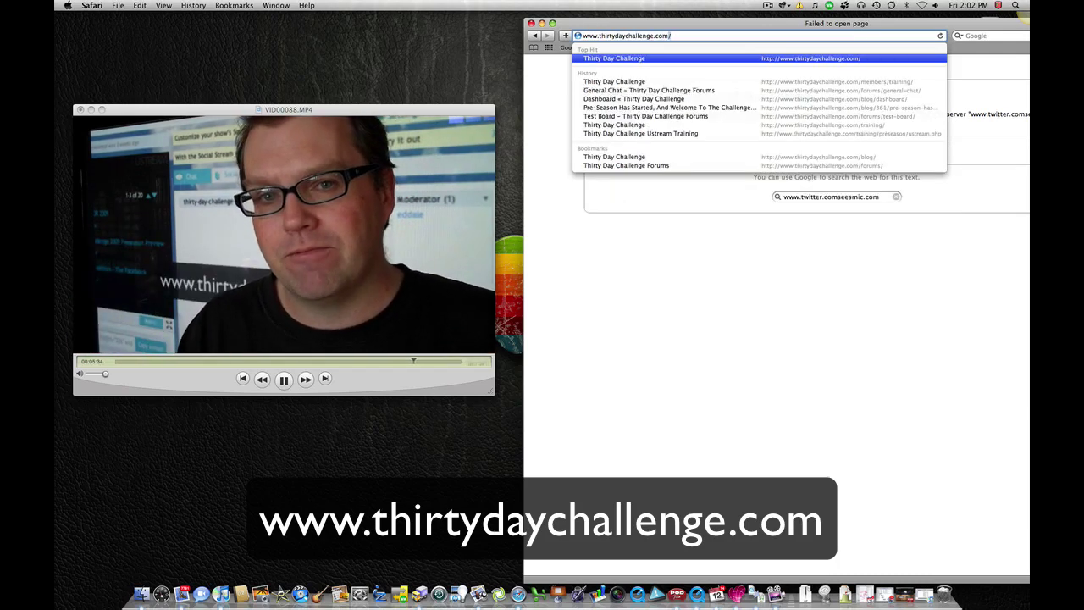
text(blog/)
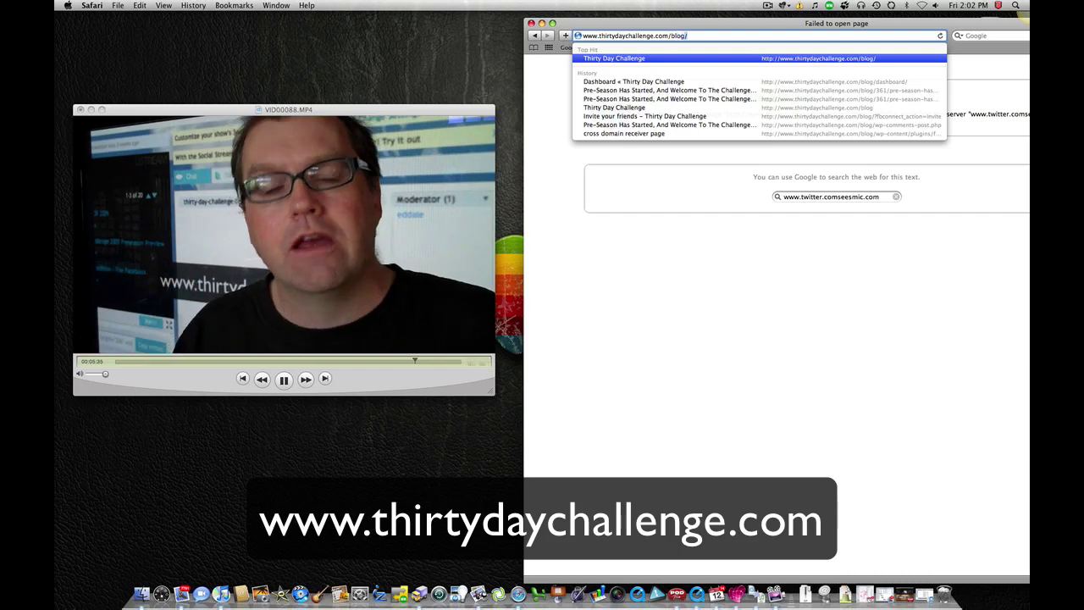
key(Return)
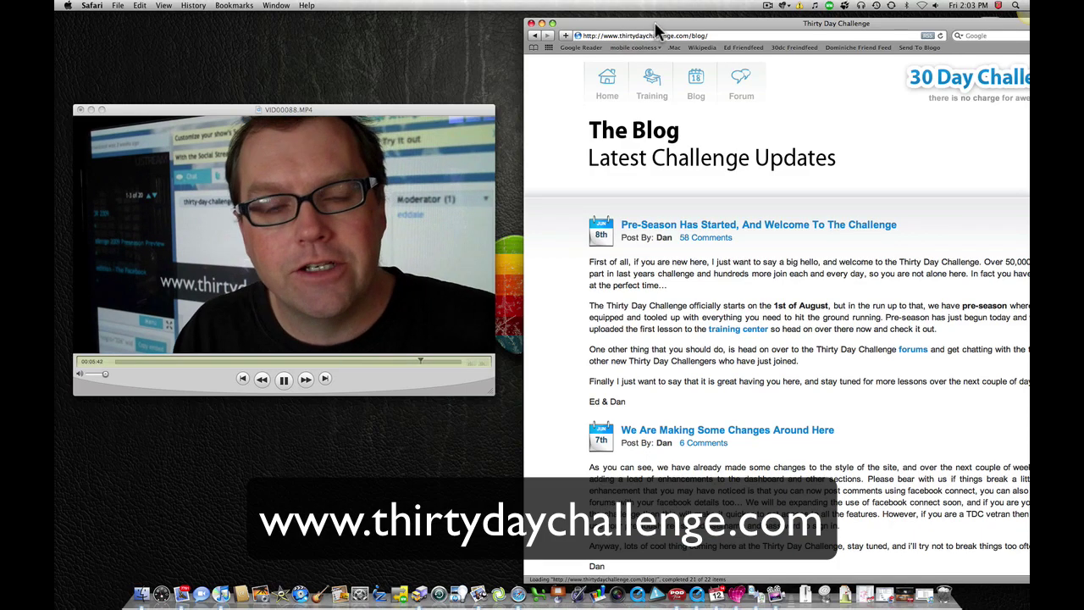
drag(650, 23, 633, 24)
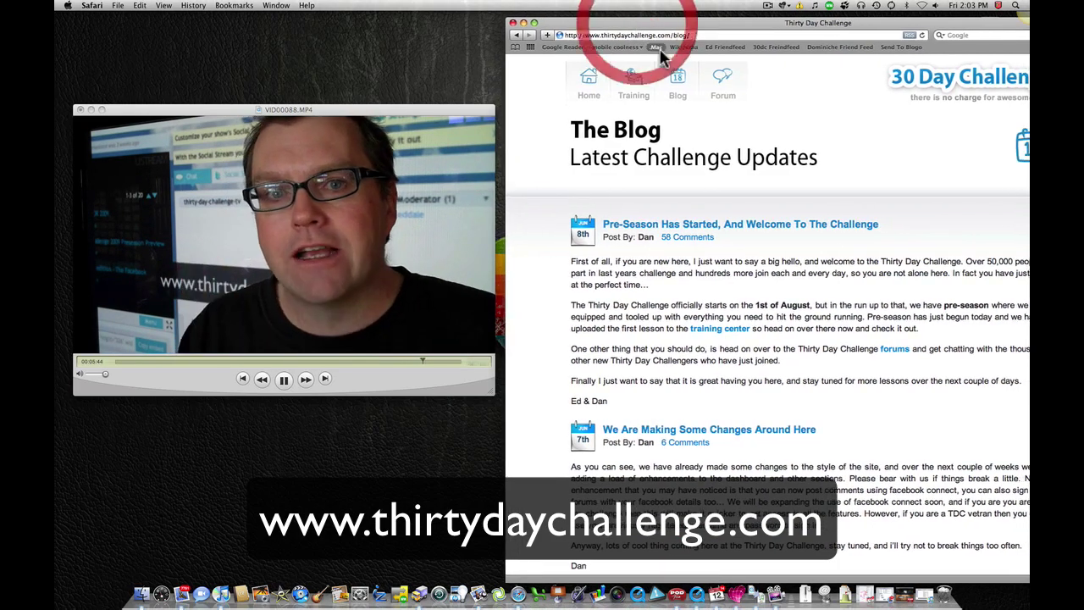
Go to the site's Training page, 'Pre-Season Training: Getting Ready For The Challenge'
click(634, 80)
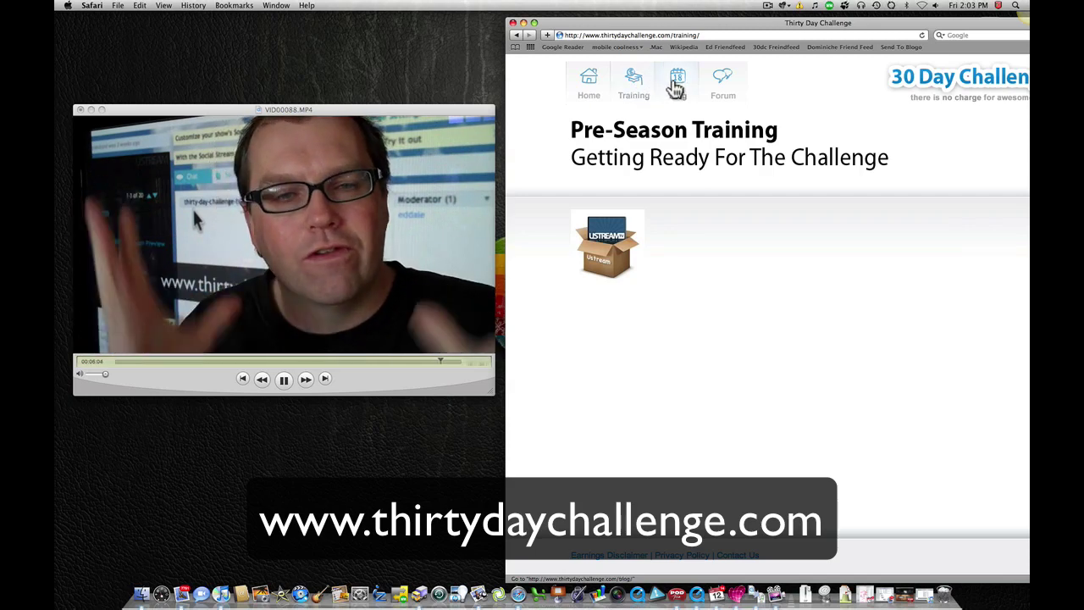
click(718, 87)
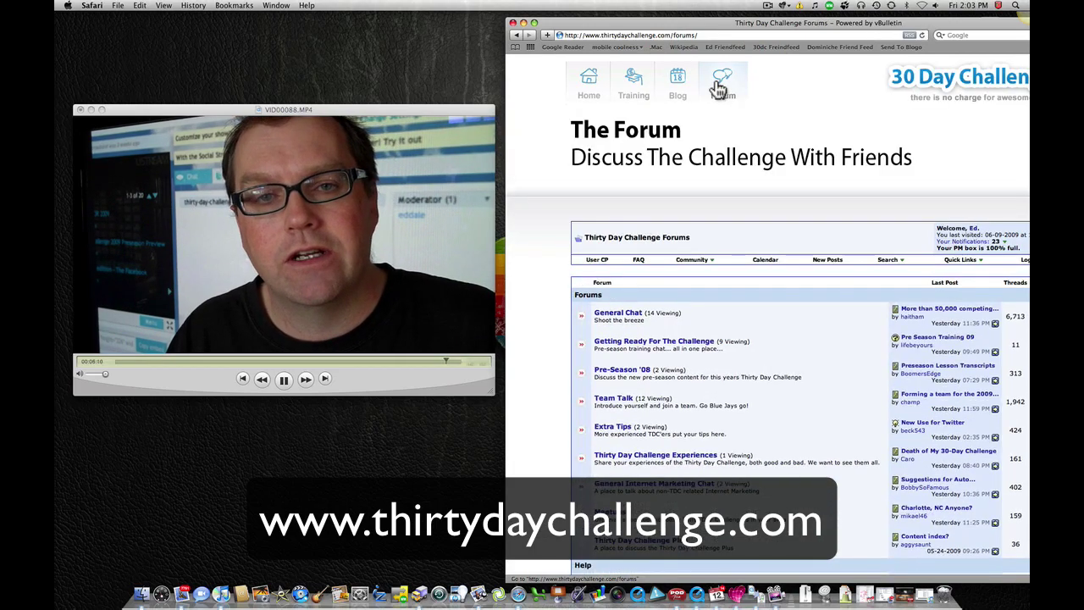
scroll(728, 127, down, 3)
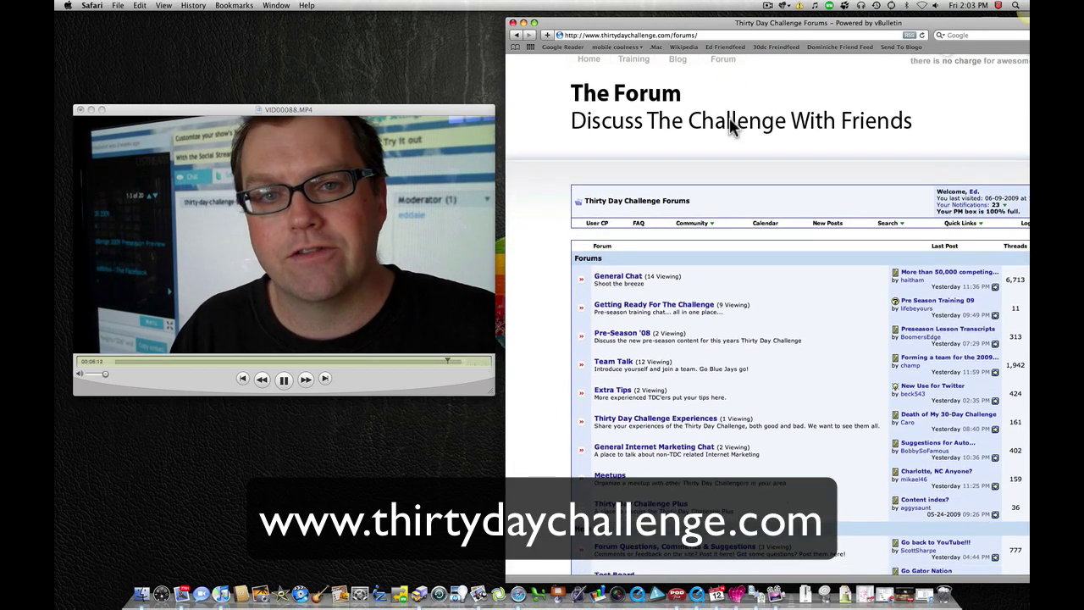
scroll(733, 127, up, 3)
click(635, 80)
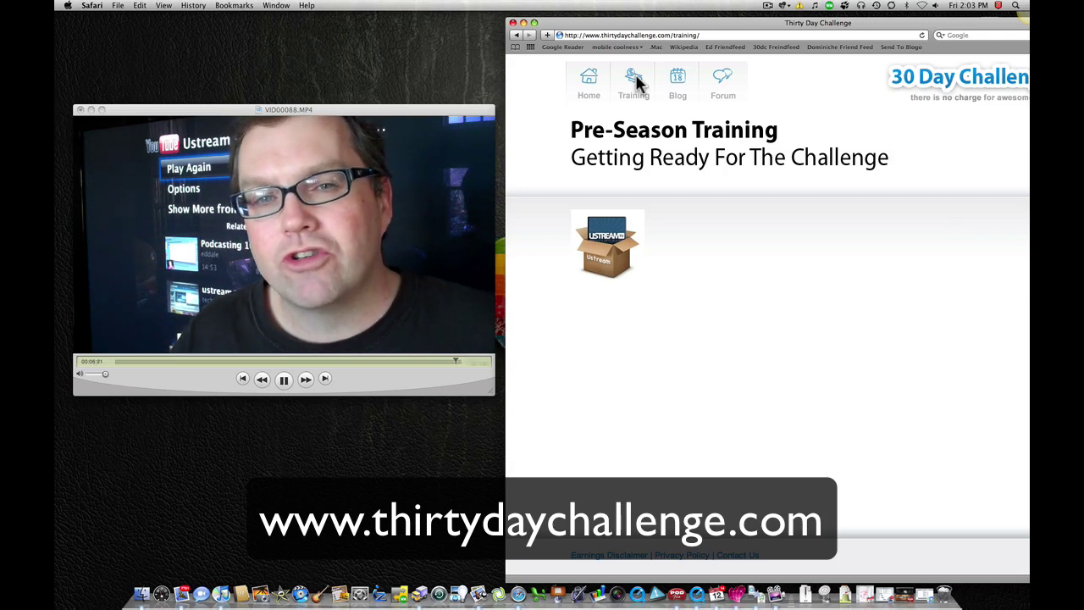
click(629, 34)
triple_click(630, 35)
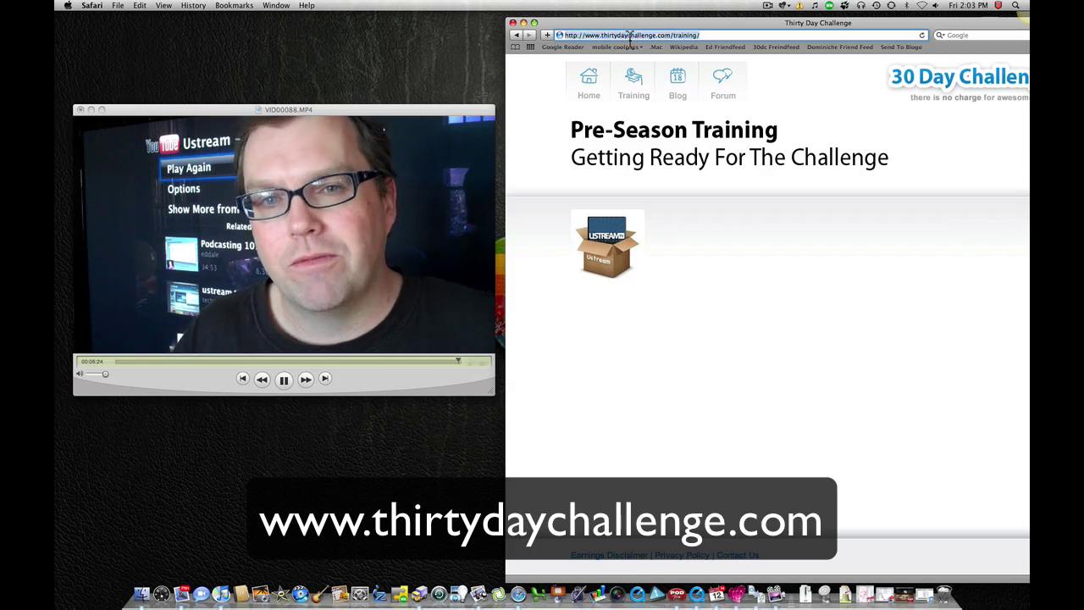